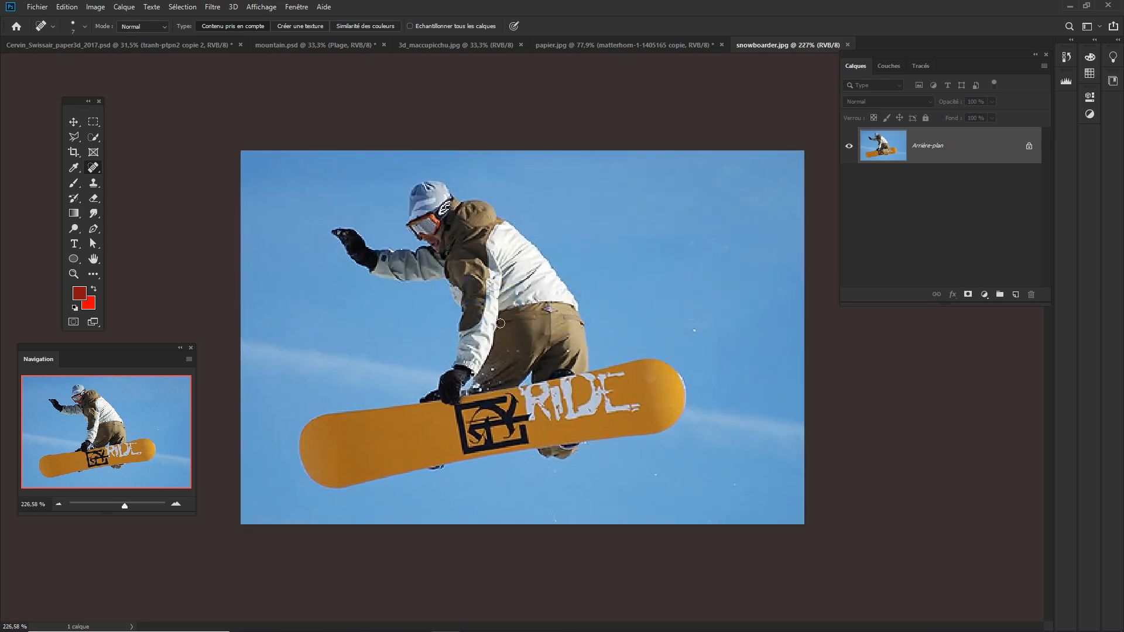
# Check the snowboarder photo's pixel dimensions and resolution in the Image Size dialog
pyautogui.click(96, 7)
pyautogui.click(123, 96)
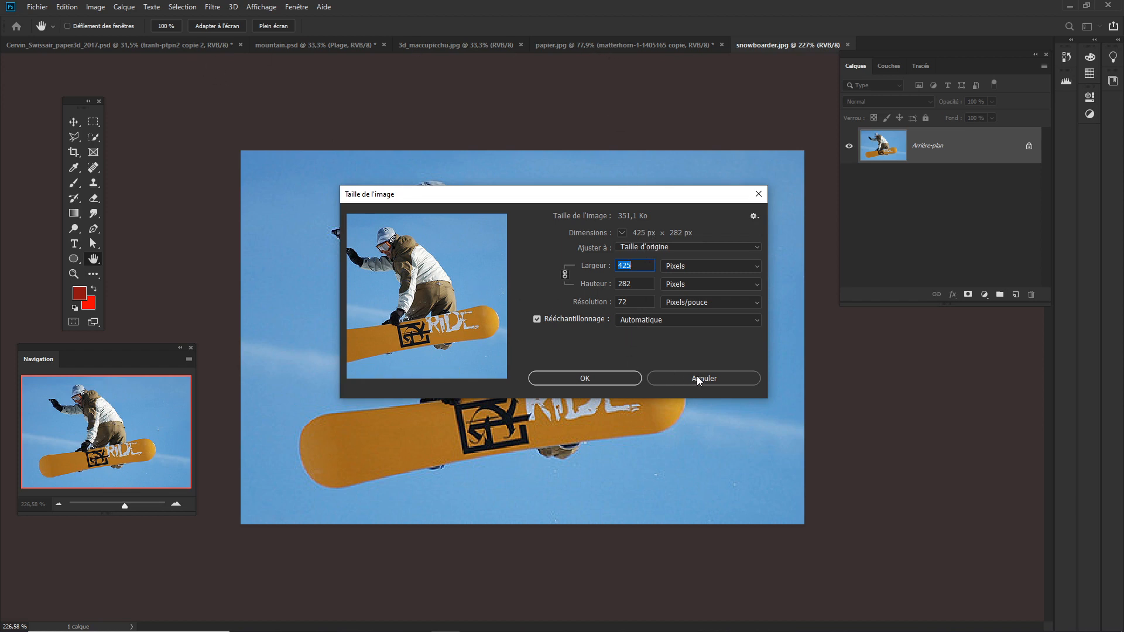
pyautogui.click(599, 379)
# Duplicate the background layer and hide the original background
pyautogui.press('j')
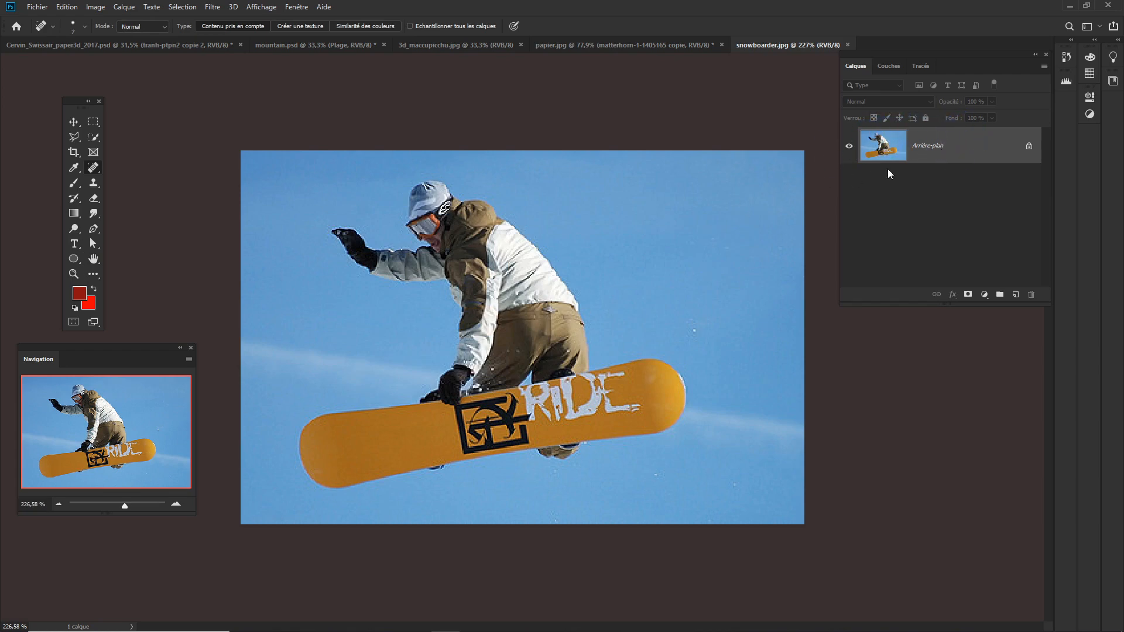
pyautogui.hotkey('ctrl', 'j')
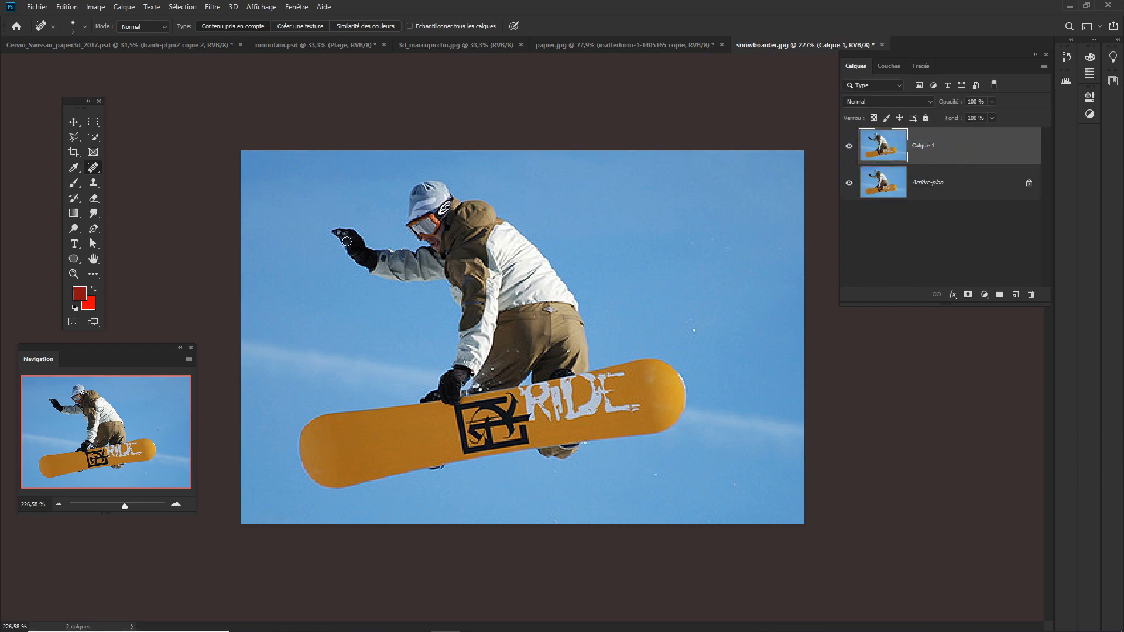
pyautogui.click(849, 183)
# Select the snowboarder's arms, gloves, head, jacket and trousers on the duplicate layer with the Quick Selection tool
pyautogui.scroll(3, 526, 335)
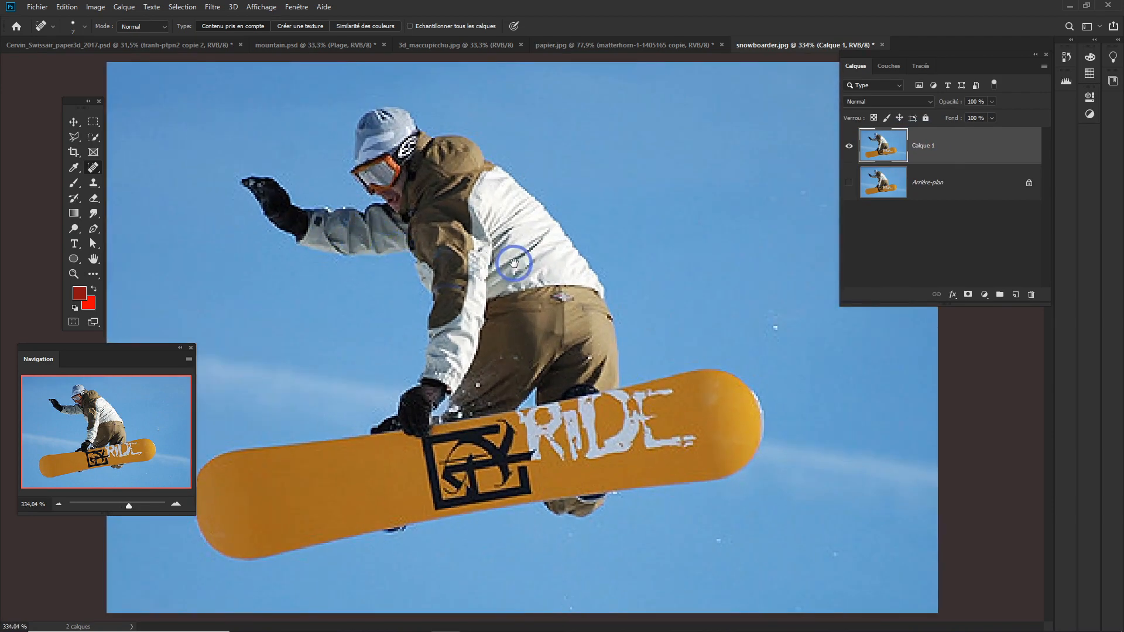
pyautogui.click(92, 138)
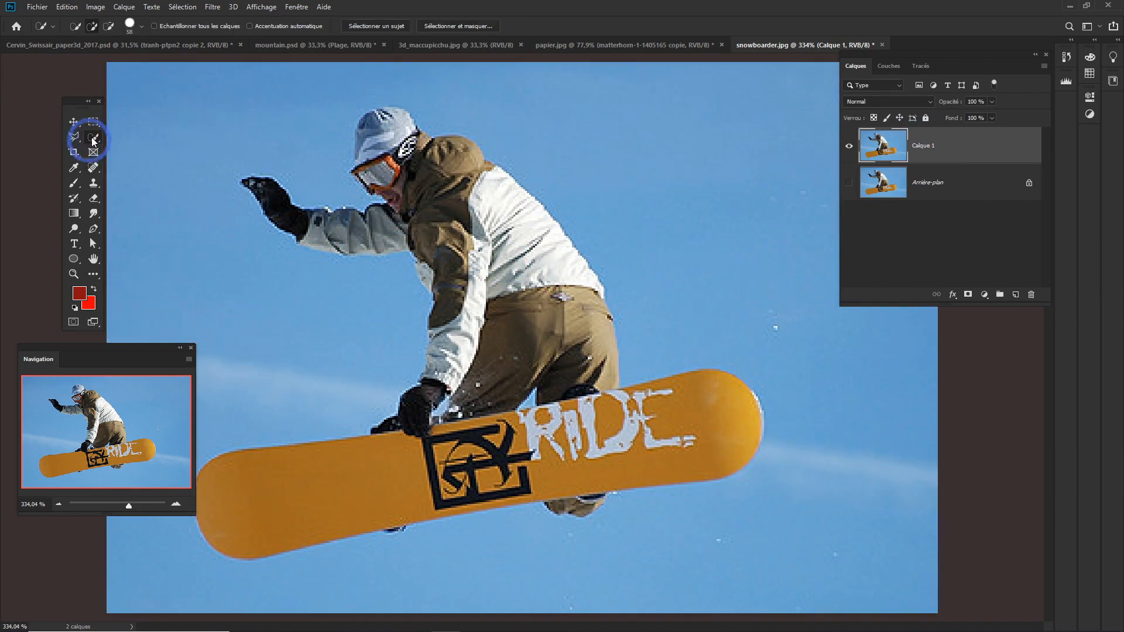
pyautogui.moveTo(304, 203)
pyautogui.mouseDown()
pyautogui.moveTo(247, 203)
pyautogui.moveTo(263, 183)
pyautogui.moveTo(252, 183)
pyautogui.moveTo(298, 222)
pyautogui.moveTo(336, 231)
pyautogui.moveTo(391, 216)
pyautogui.mouseUp()
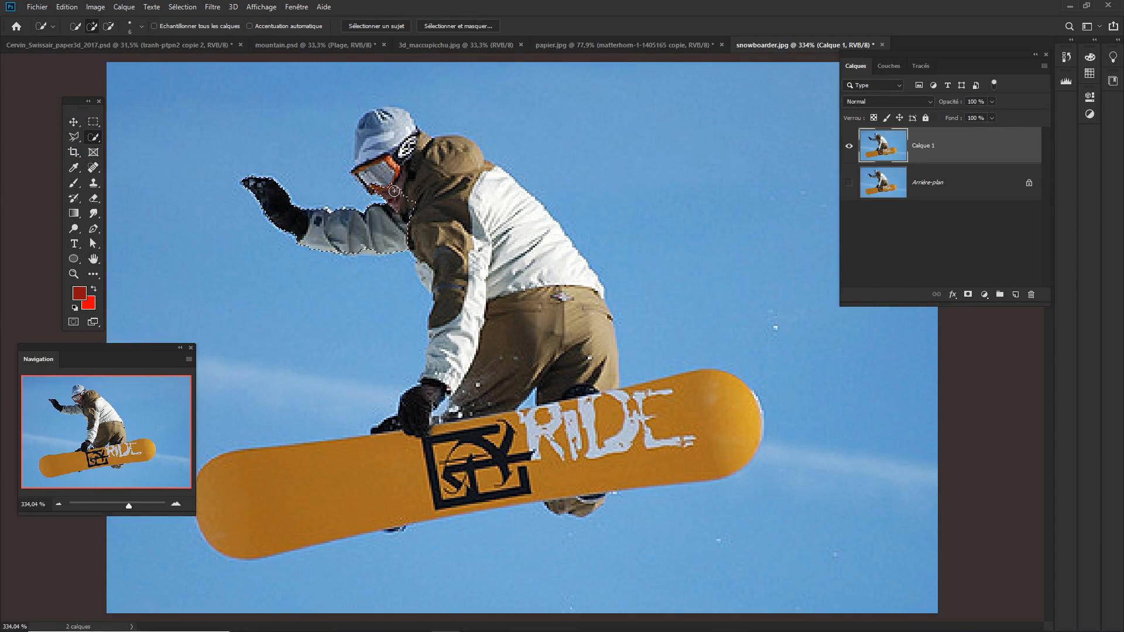
pyautogui.moveTo(370, 174)
pyautogui.mouseDown()
pyautogui.moveTo(364, 137)
pyautogui.moveTo(396, 120)
pyautogui.moveTo(378, 114)
pyautogui.moveTo(401, 138)
pyautogui.moveTo(401, 173)
pyautogui.moveTo(421, 146)
pyautogui.moveTo(456, 149)
pyautogui.moveTo(490, 191)
pyautogui.moveTo(476, 253)
pyautogui.moveTo(476, 229)
pyautogui.moveTo(498, 236)
pyautogui.moveTo(516, 218)
pyautogui.moveTo(556, 270)
pyautogui.moveTo(525, 315)
pyautogui.moveTo(574, 294)
pyautogui.moveTo(577, 330)
pyautogui.mouseUp()
pyautogui.click(429, 275)
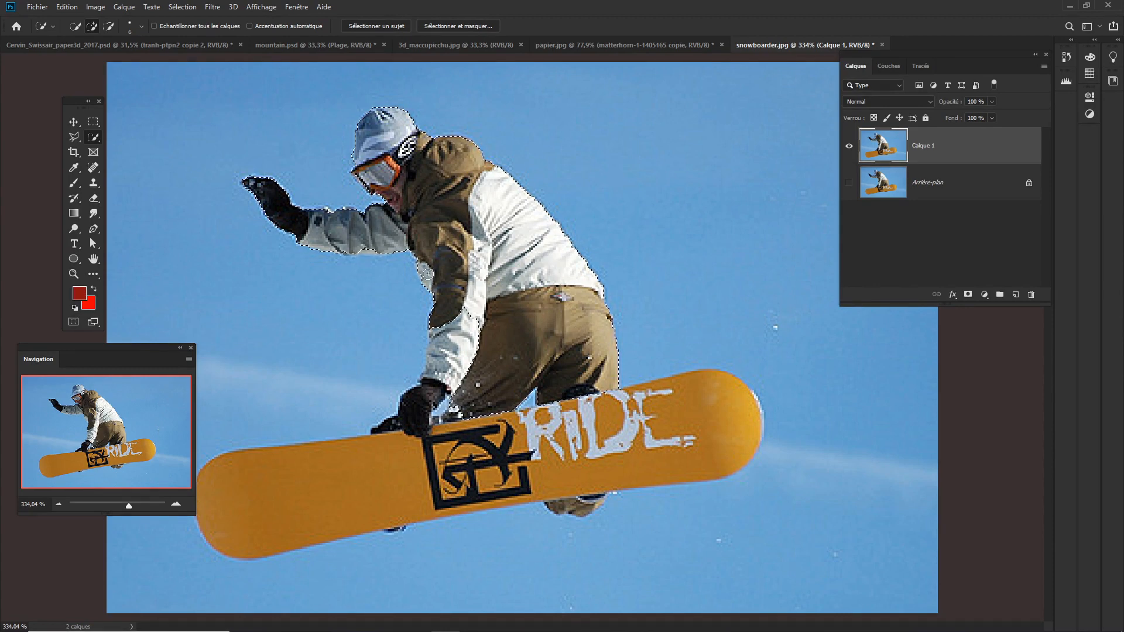
pyautogui.moveTo(451, 327); pyautogui.dragTo(422, 423)
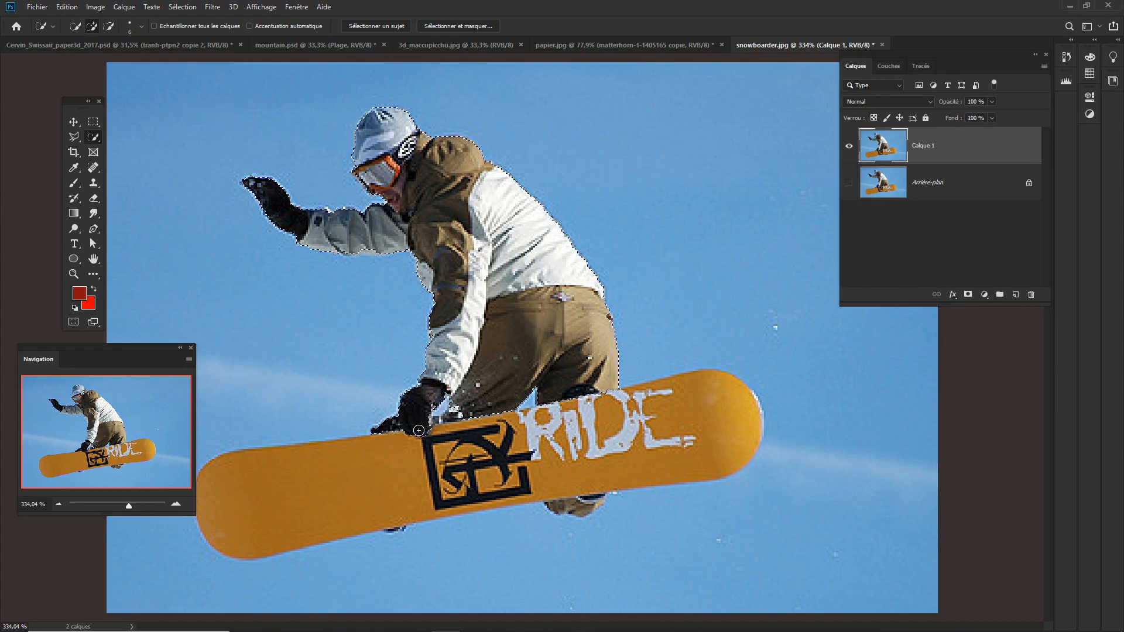
pyautogui.click(456, 414)
# Add the whole orange snowboard, including its black logo and RIDE lettering, to the selection
pyautogui.moveTo(644, 398); pyautogui.dragTo(699, 389)
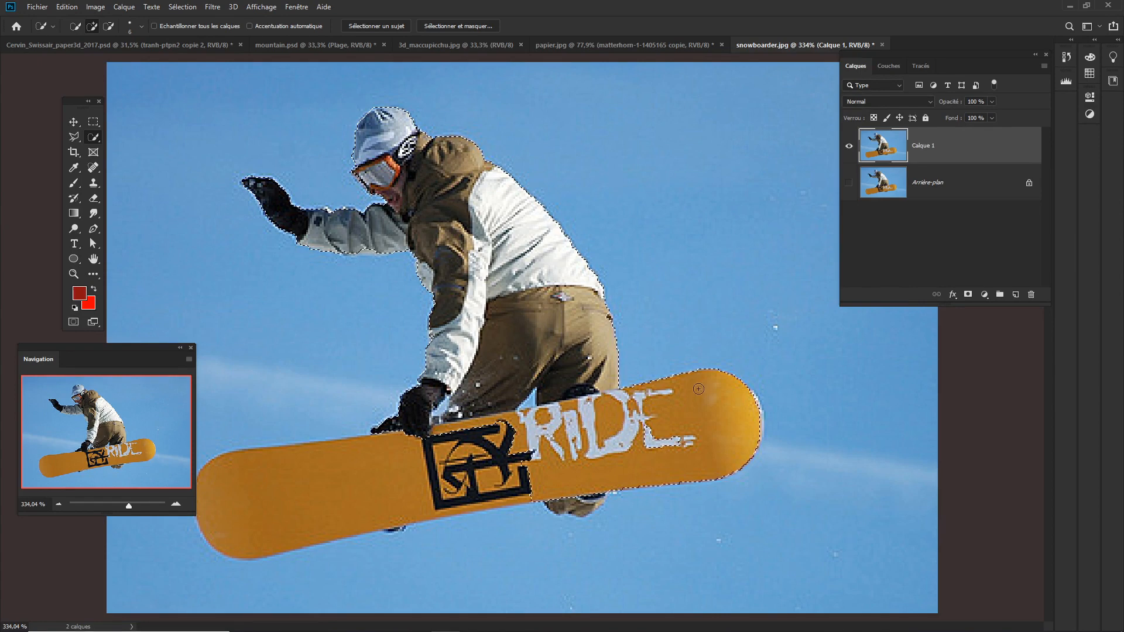
pyautogui.moveTo(556, 463); pyautogui.dragTo(358, 491)
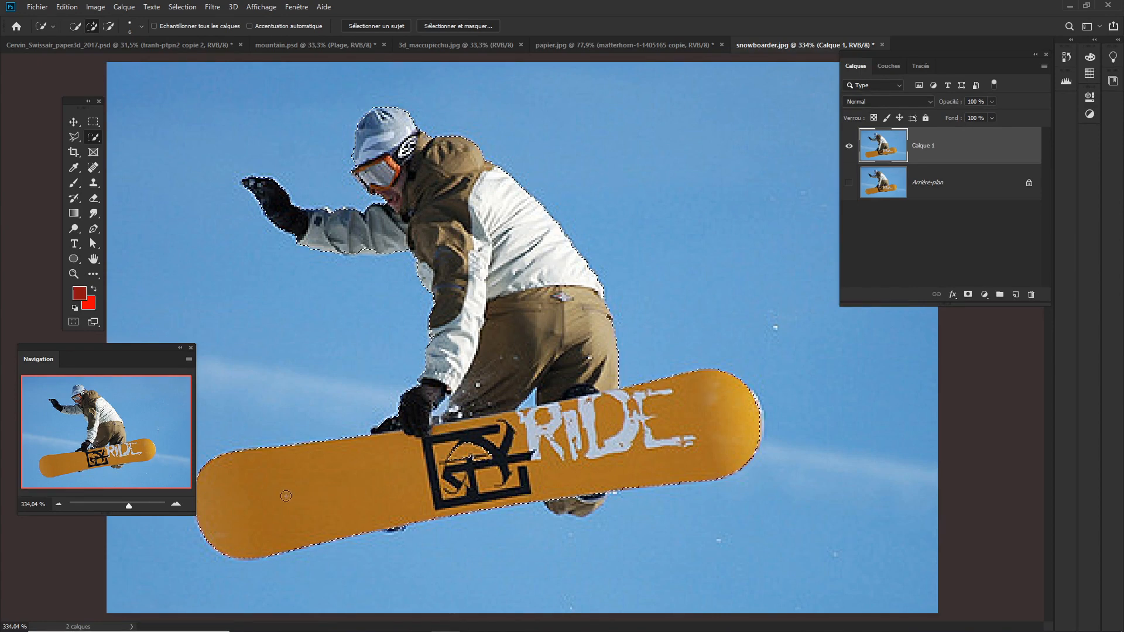
pyautogui.moveTo(460, 459); pyautogui.dragTo(481, 453)
pyautogui.press('space')
pyautogui.moveTo(392, 459)
pyautogui.mouseDown()
pyautogui.moveTo(435, 444)
pyautogui.moveTo(301, 526)
pyautogui.mouseUp()
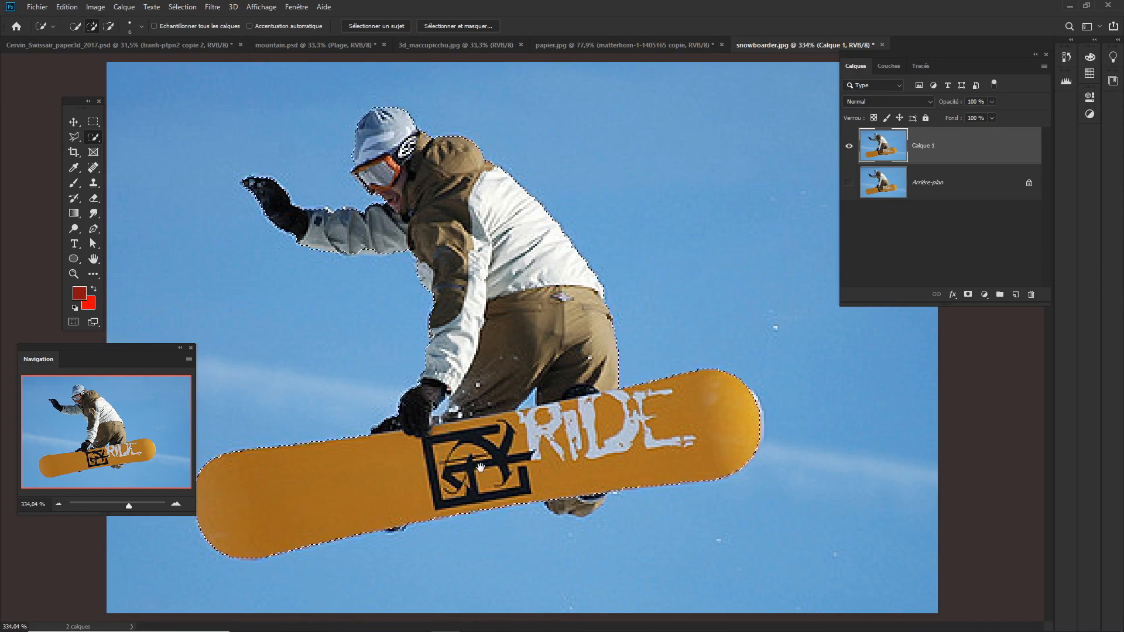
pyautogui.moveTo(541, 452); pyautogui.dragTo(529, 426)
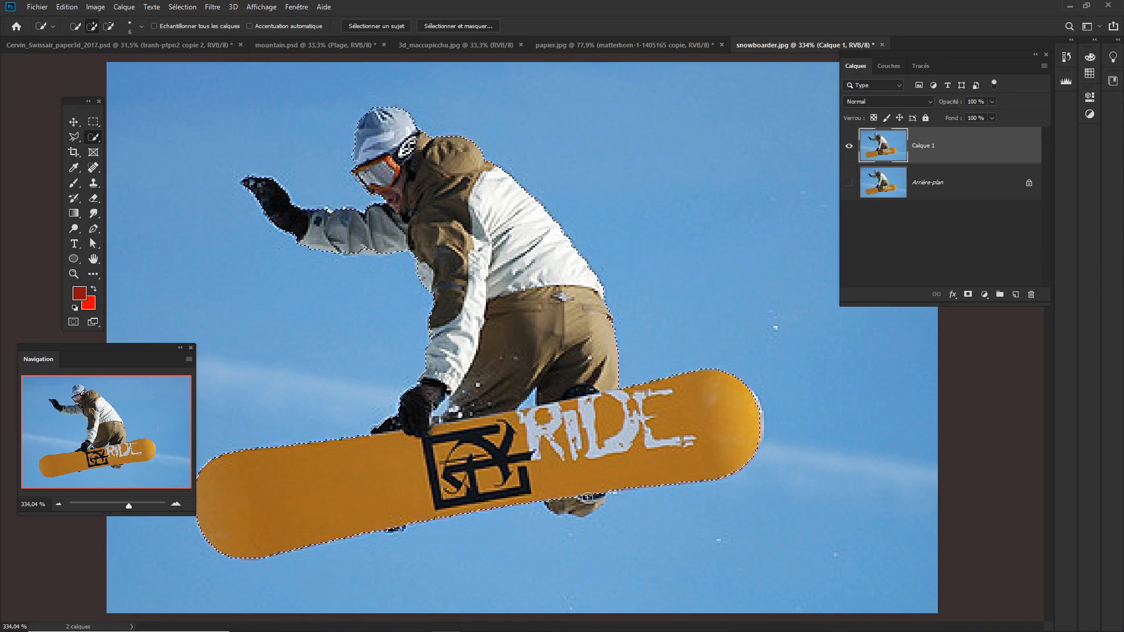
# Add the boot parts below the board to the selection and subtract the excess sky around the small dark one
pyautogui.moveTo(556, 508); pyautogui.dragTo(596, 498)
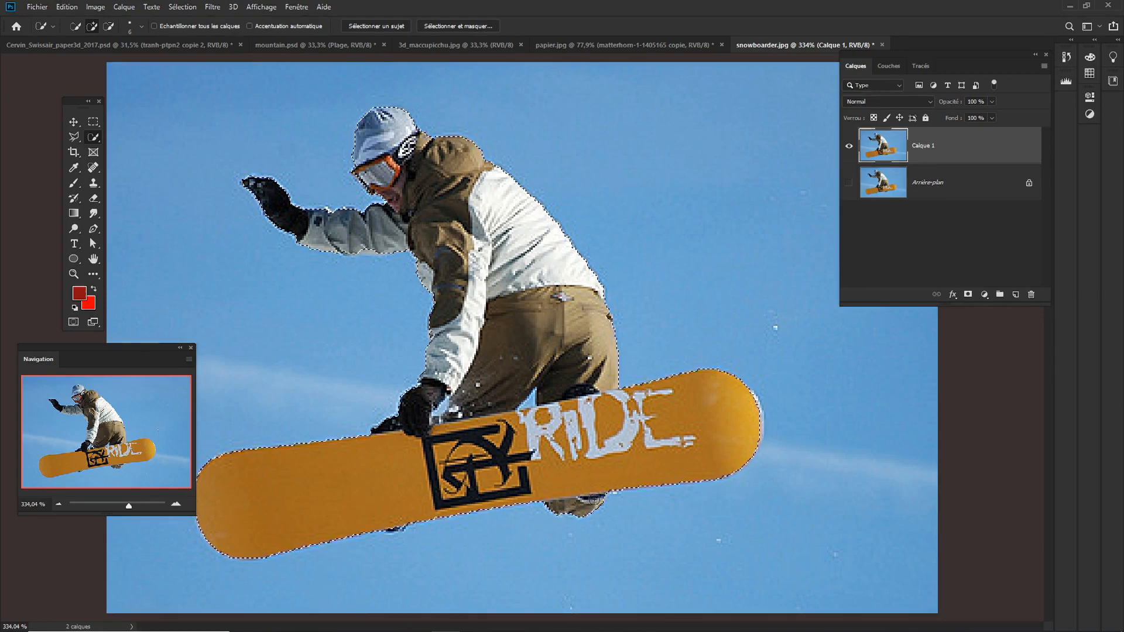
pyautogui.moveTo(393, 531)
pyautogui.mouseDown()
pyautogui.moveTo(415, 512)
pyautogui.moveTo(465, 521)
pyautogui.moveTo(445, 459)
pyautogui.mouseUp()
pyautogui.scroll(5, 419, 515)
pyautogui.moveTo(381, 508); pyautogui.dragTo(376, 508)
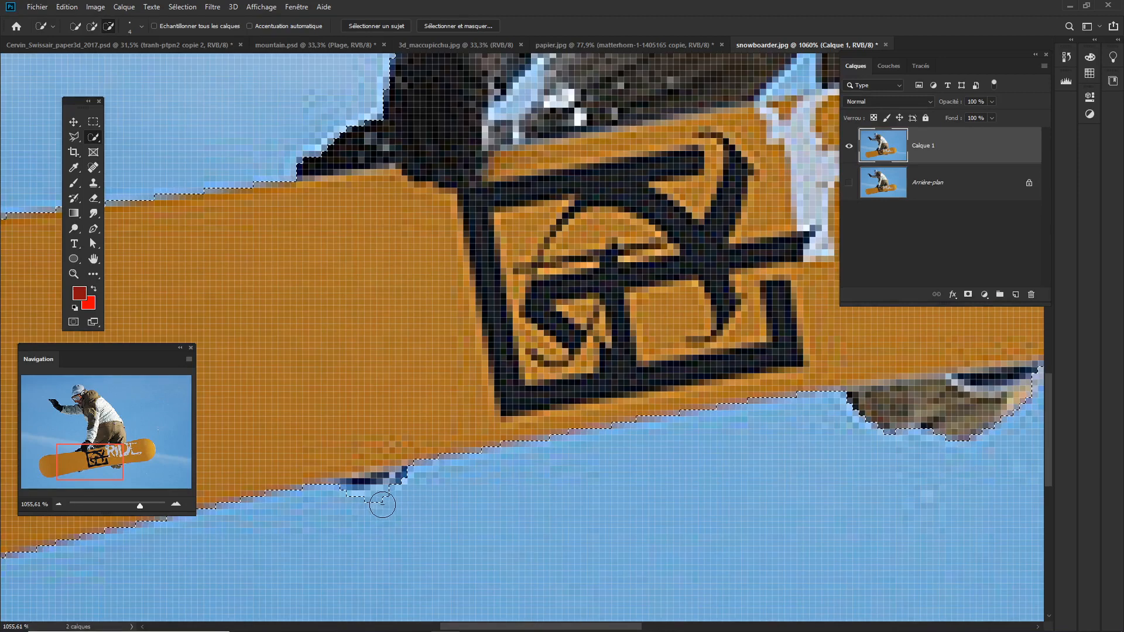
pyautogui.moveTo(380, 503); pyautogui.dragTo(366, 508)
# Inspect and touch up the selection outline along the front sleeve and around the face
pyautogui.moveTo(563, 292)
pyautogui.mouseDown()
pyautogui.moveTo(563, 338)
pyautogui.moveTo(449, 320)
pyautogui.moveTo(449, 338)
pyautogui.mouseUp()
pyautogui.scroll(-5, 508, 288)
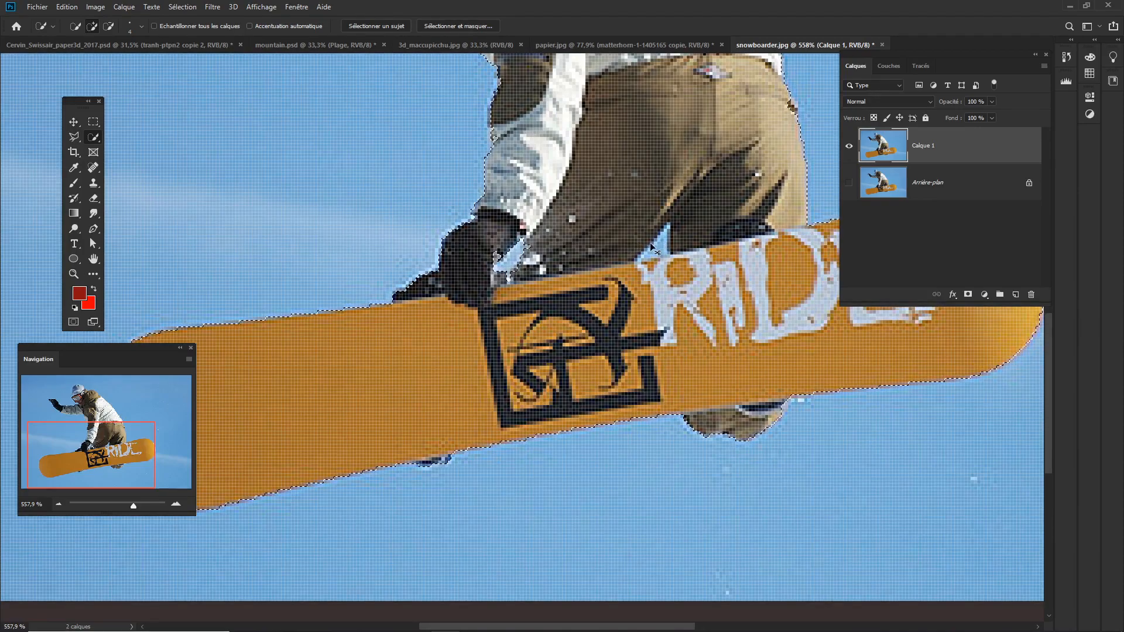
pyautogui.scroll(-2, 534, 250)
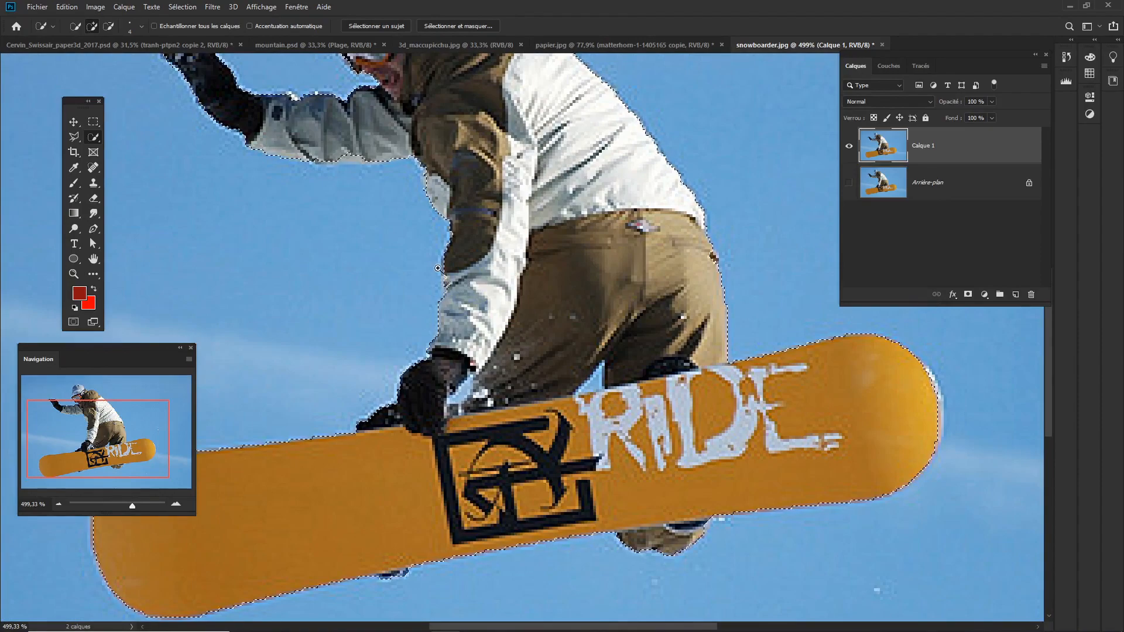
pyautogui.scroll(3, 469, 293)
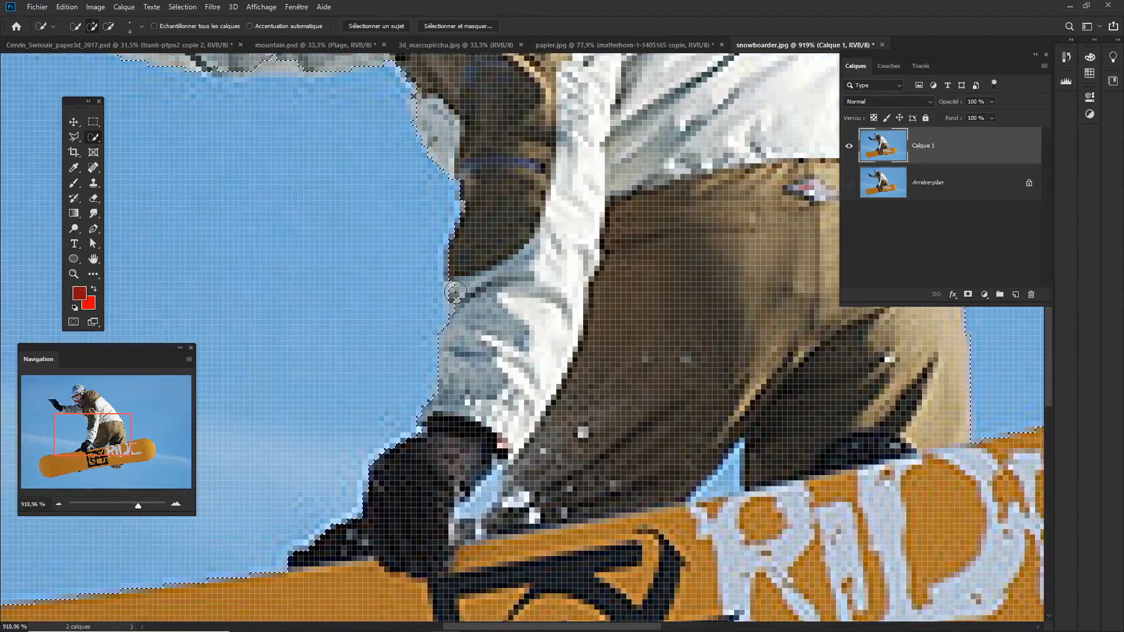
pyautogui.scroll(-5, 524, 289)
pyautogui.moveTo(490, 240); pyautogui.dragTo(503, 244)
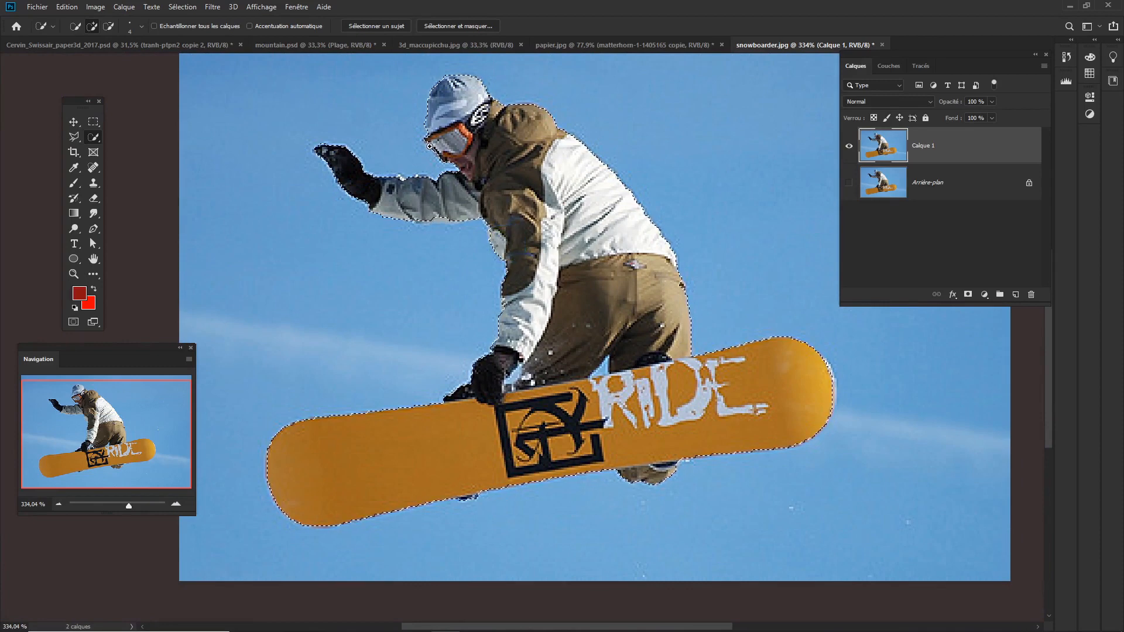
pyautogui.moveTo(430, 143); pyautogui.dragTo(451, 167)
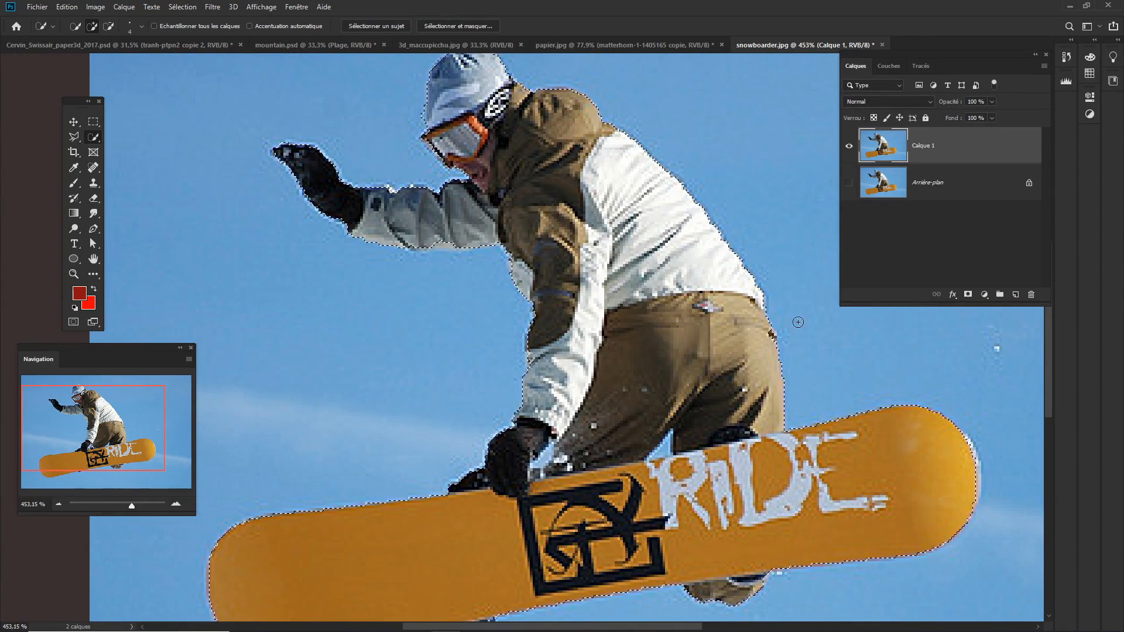
# Add a layer mask to the duplicate layer from the selection to cut out the snowboarder
pyautogui.click(968, 295)
pyautogui.scroll(-3, 668, 228)
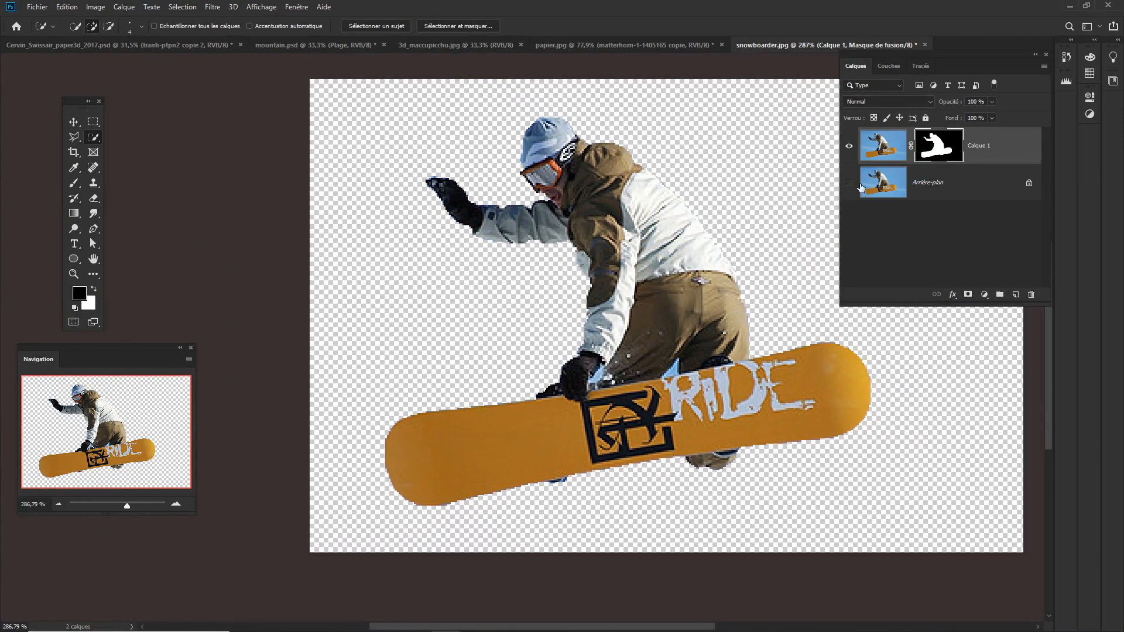
# Add a solid colour fill layer in dark red #8d1111 between the cut-out and the original background
pyautogui.click(938, 183)
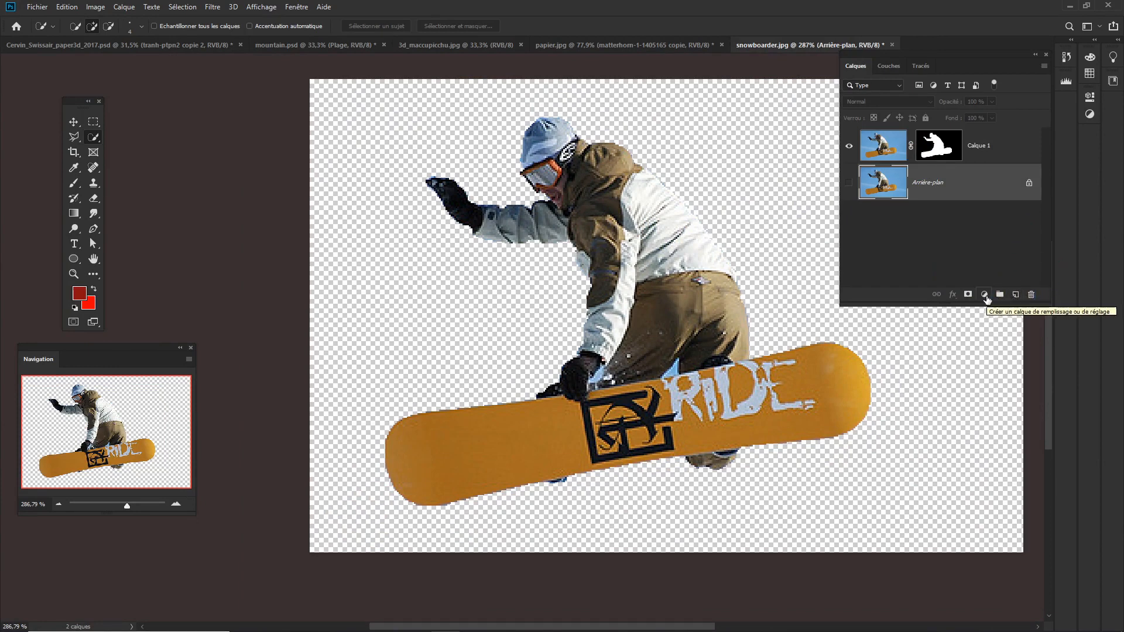
pyautogui.click(985, 295)
pyautogui.click(1004, 308)
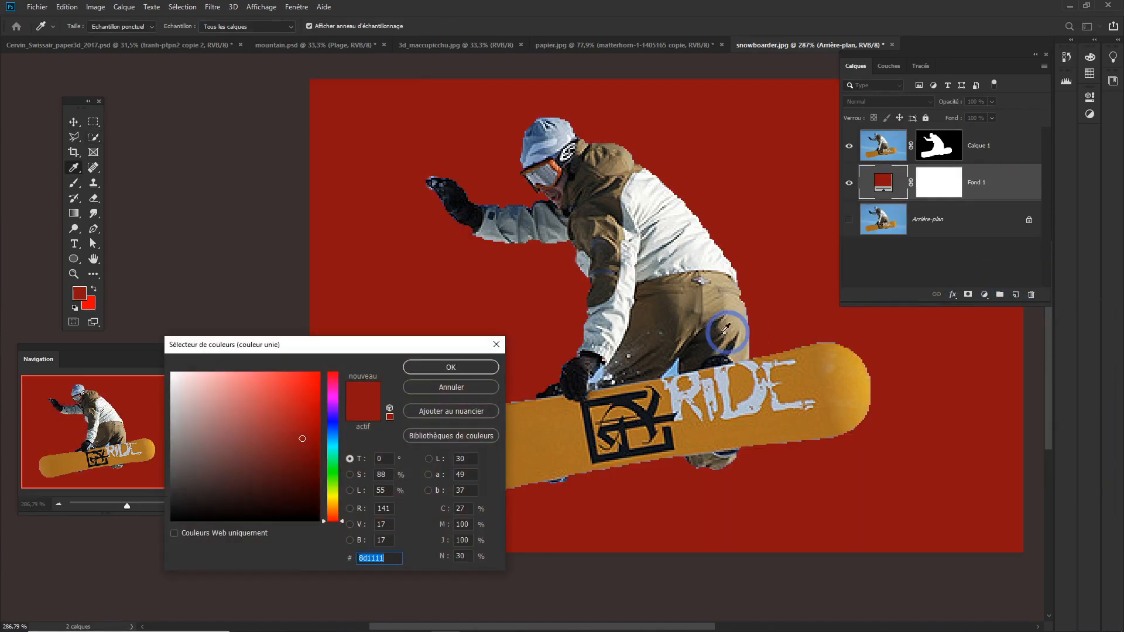
pyautogui.click(450, 367)
pyautogui.press('w')
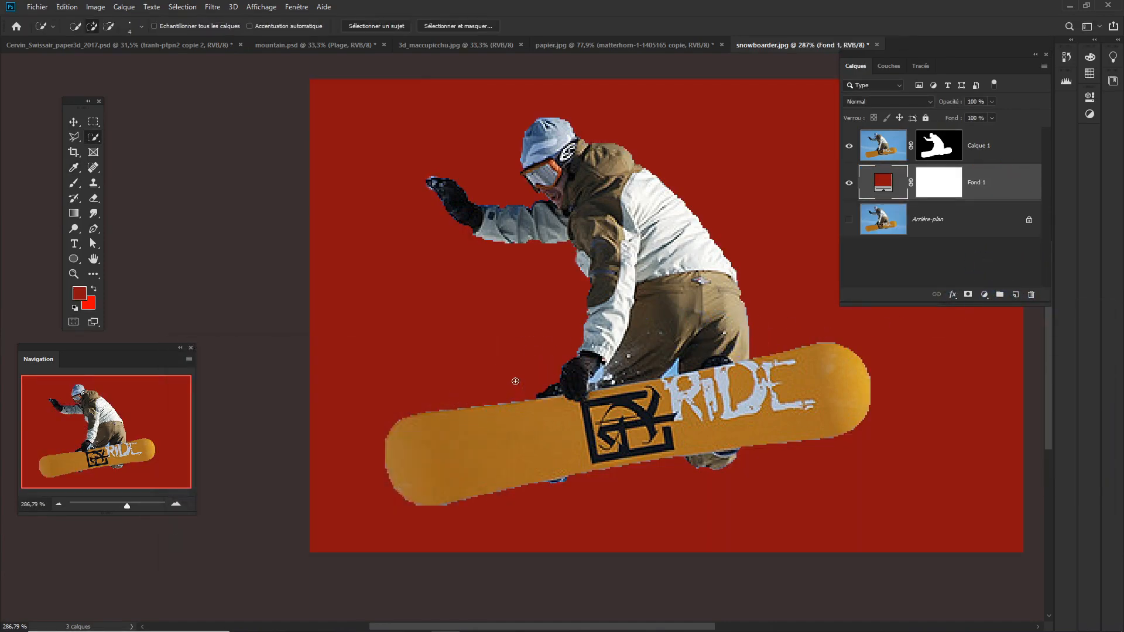
# Paint black on the cut-out's mask with a hard 5 px brush along the board's upper left edge to remove the light fringe
pyautogui.scroll(2, 476, 427)
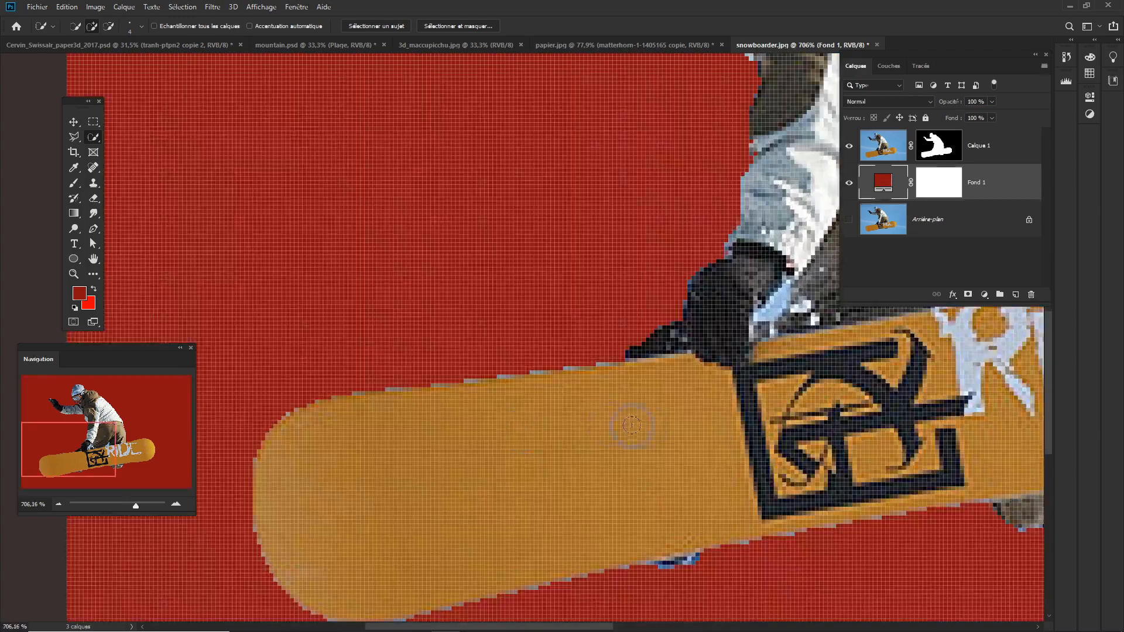
pyautogui.scroll(2, 590, 397)
pyautogui.scroll(-2, 453, 386)
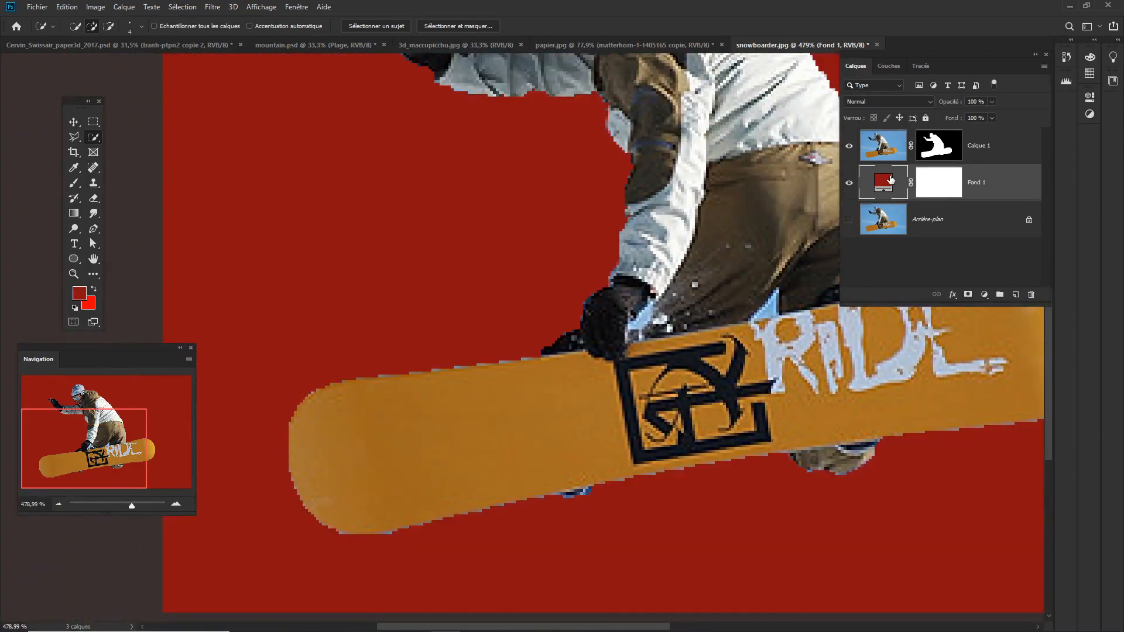
pyautogui.click(932, 147)
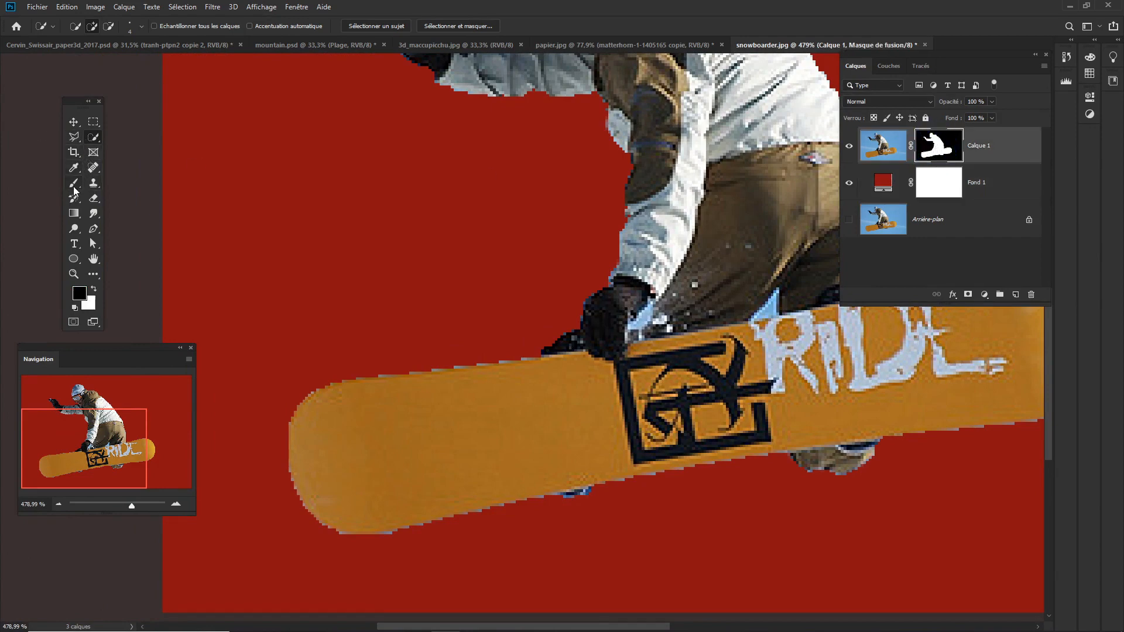
pyautogui.click(73, 184)
pyautogui.keyDown('alt'); pyautogui.rightClick(431, 296); pyautogui.keyUp('alt')
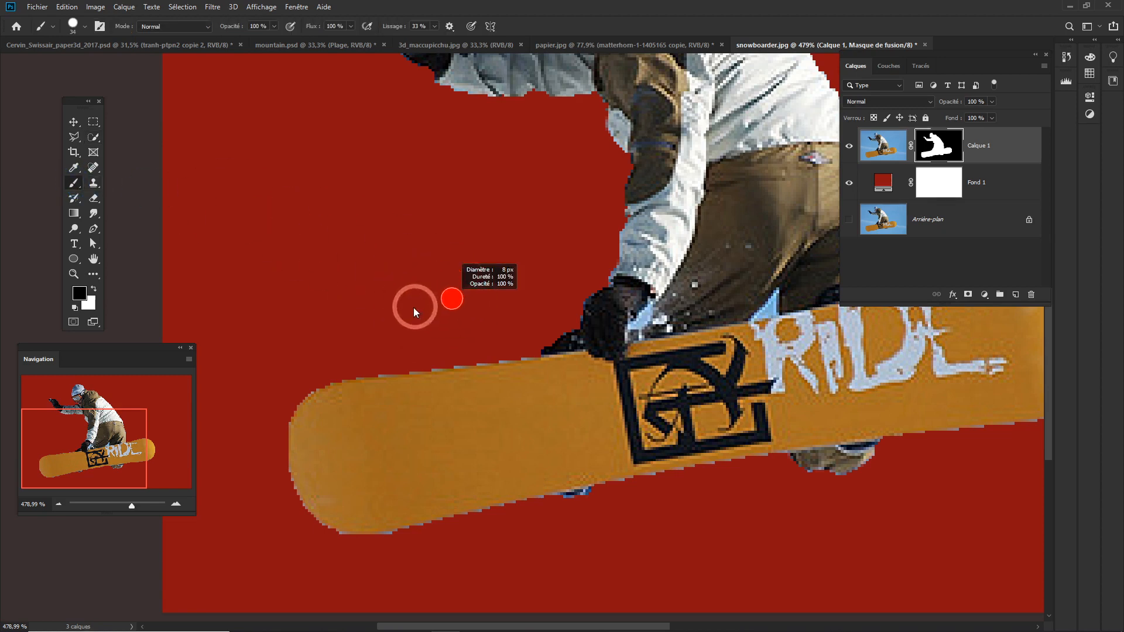
pyautogui.keyDown('alt'); pyautogui.rightClick(467, 324); pyautogui.keyUp('alt')
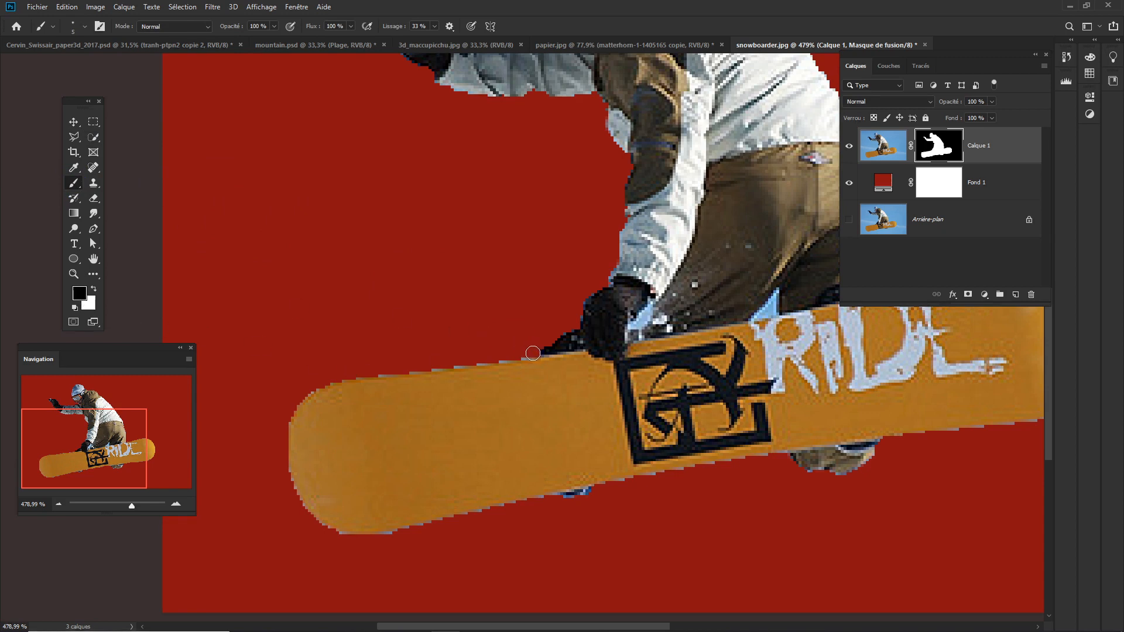
pyautogui.moveTo(533, 353); pyautogui.dragTo(523, 353)
pyautogui.moveTo(529, 352); pyautogui.dragTo(328, 374)
pyautogui.keyDown('shift'); pyautogui.click(332, 378); pyautogui.keyUp('shift')
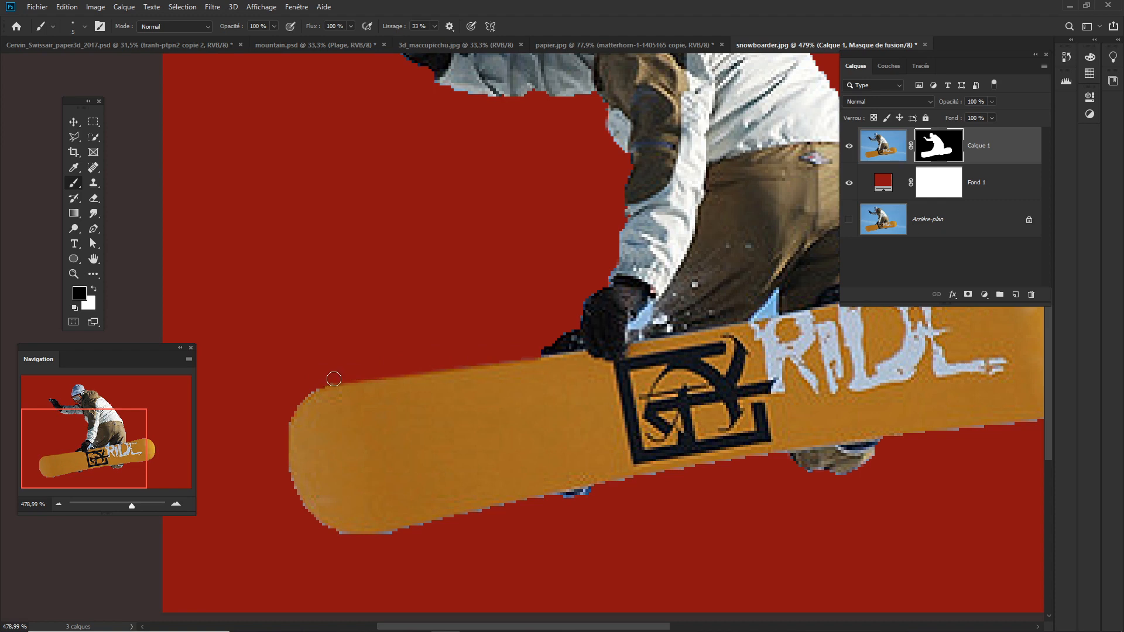
pyautogui.moveTo(328, 379); pyautogui.dragTo(302, 391)
# Paint black on the mask around the board's rounded left end, undoing and redoing the stroke along its lower curve
pyautogui.scroll(-5, 281, 431)
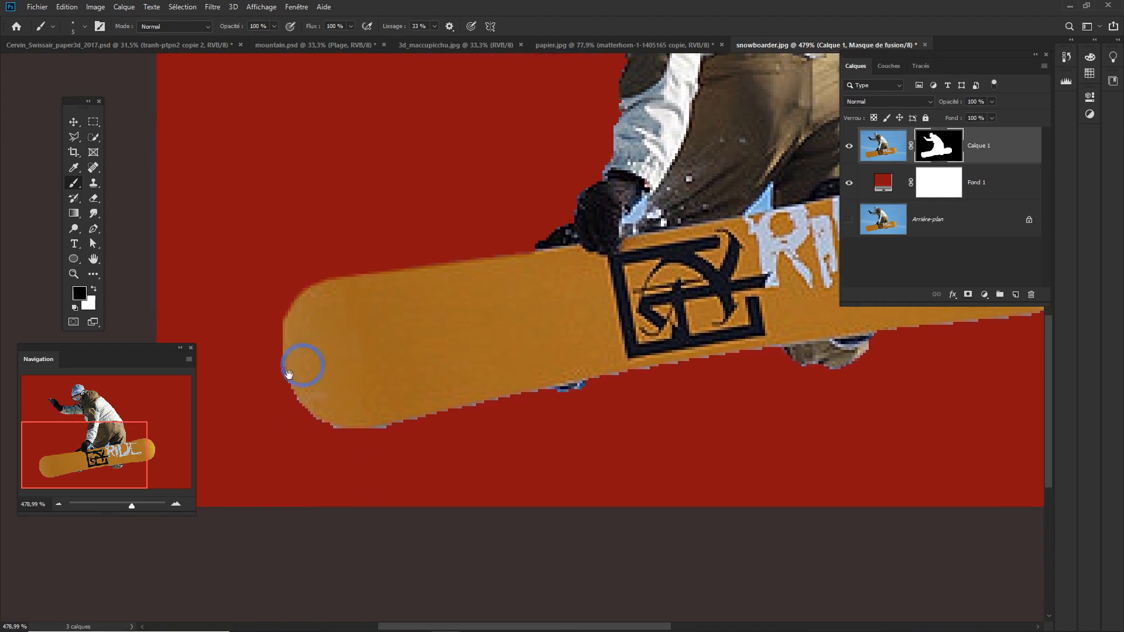
pyautogui.moveTo(275, 348)
pyautogui.mouseDown()
pyautogui.moveTo(297, 389)
pyautogui.moveTo(313, 392)
pyautogui.mouseUp()
pyautogui.hotkey('ctrl', 'z')
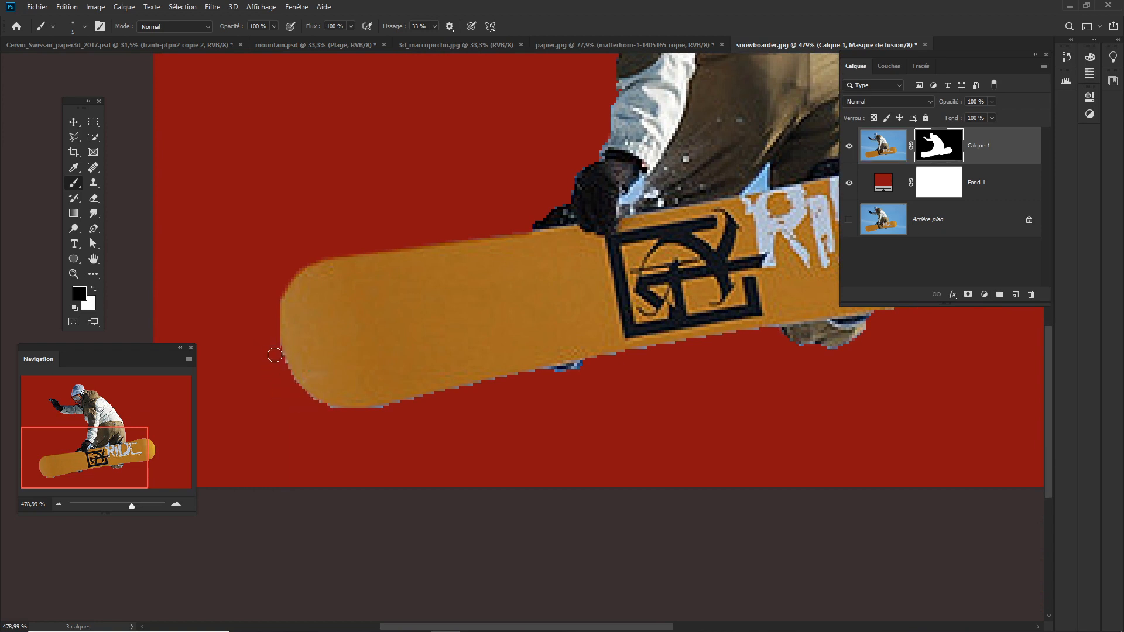
pyautogui.moveTo(275, 355); pyautogui.dragTo(310, 401)
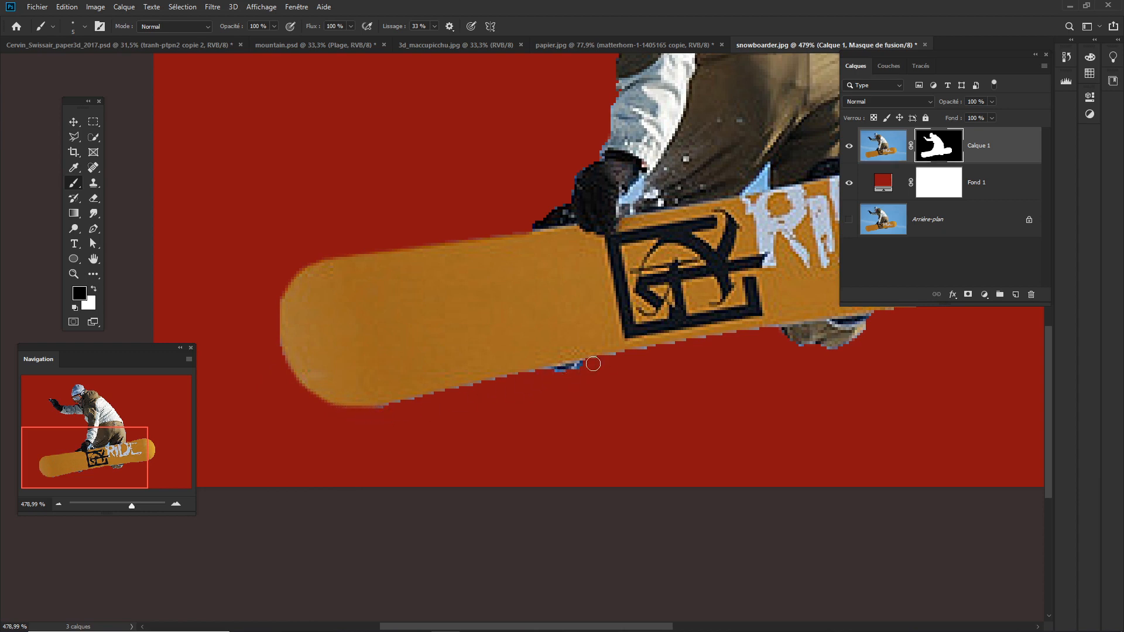
# Mask out the light fringe and the dark boot remnant along the board's lower edge with straight black brush strokes
pyautogui.moveTo(593, 363); pyautogui.dragTo(547, 371)
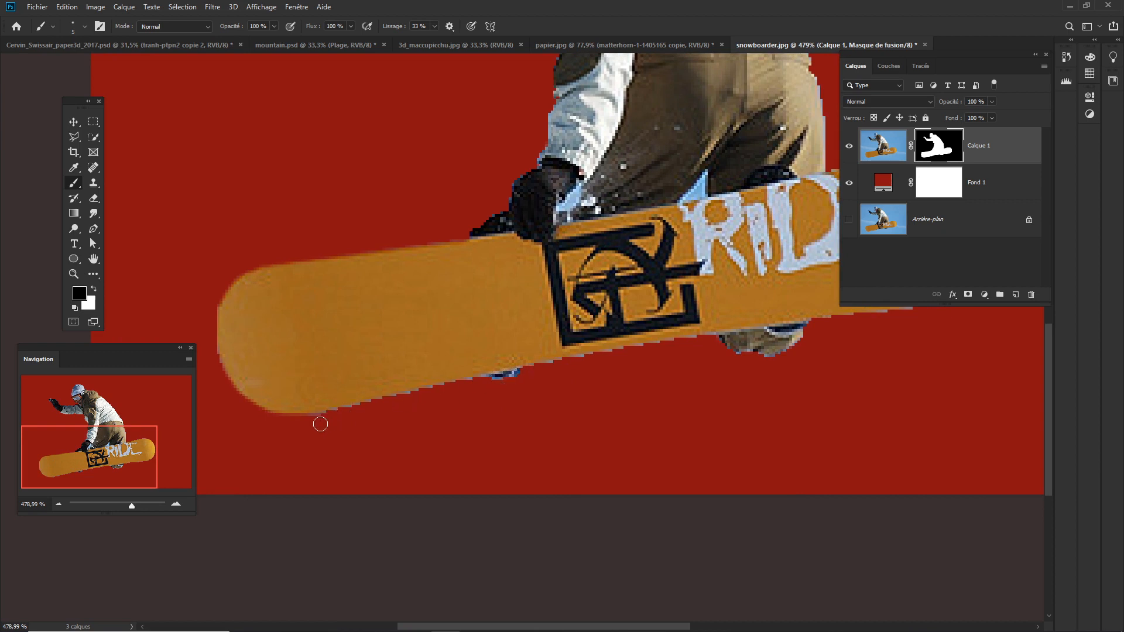
pyautogui.click(318, 422)
pyautogui.keyDown('shift'); pyautogui.click(636, 352); pyautogui.keyUp('shift')
pyautogui.moveTo(367, 410); pyautogui.dragTo(552, 370)
pyautogui.moveTo(563, 364); pyautogui.dragTo(568, 362)
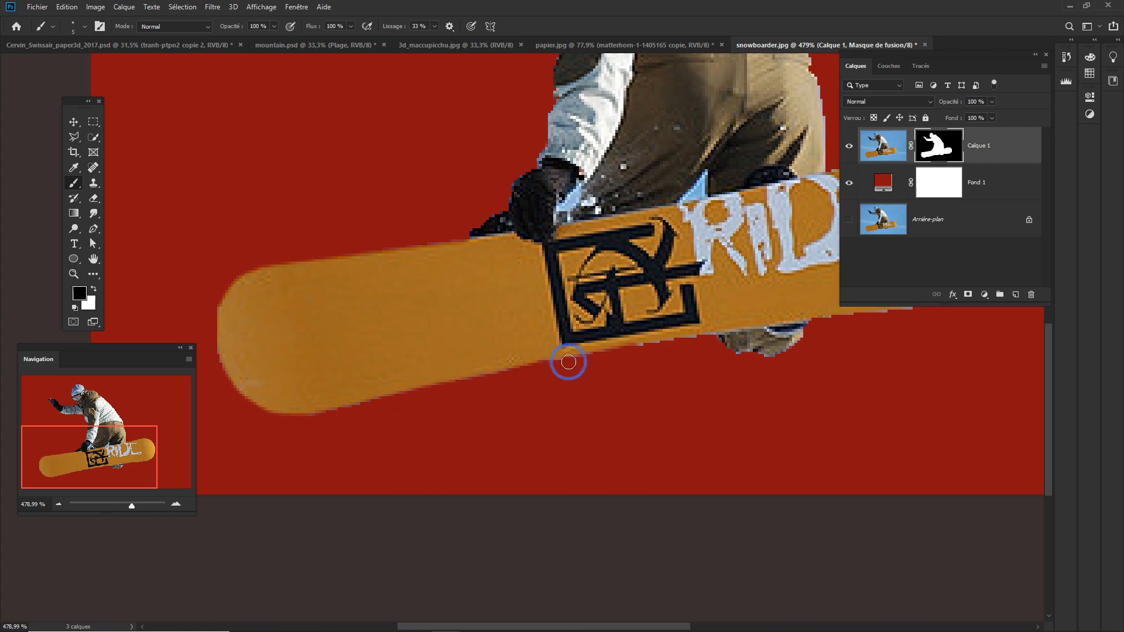
pyautogui.scroll(-3, 577, 372)
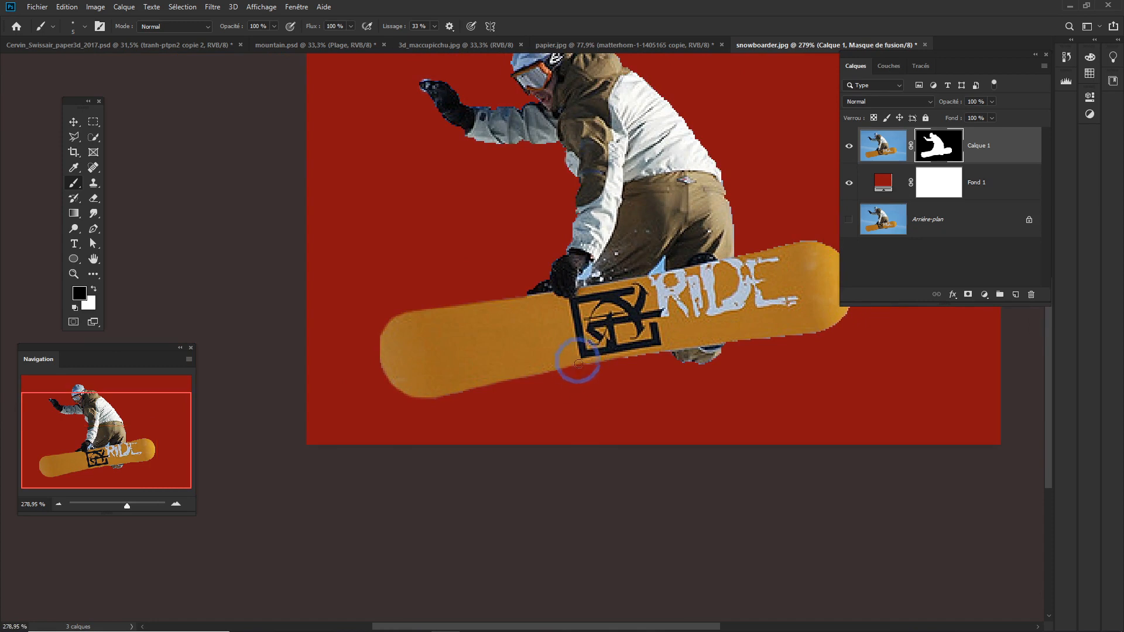
# Paint white on the cut-out's mask with straight strokes to restore the board's lower edge from the black logo to the rounded left end
pyautogui.scroll(3, 578, 364)
pyautogui.click(94, 290)
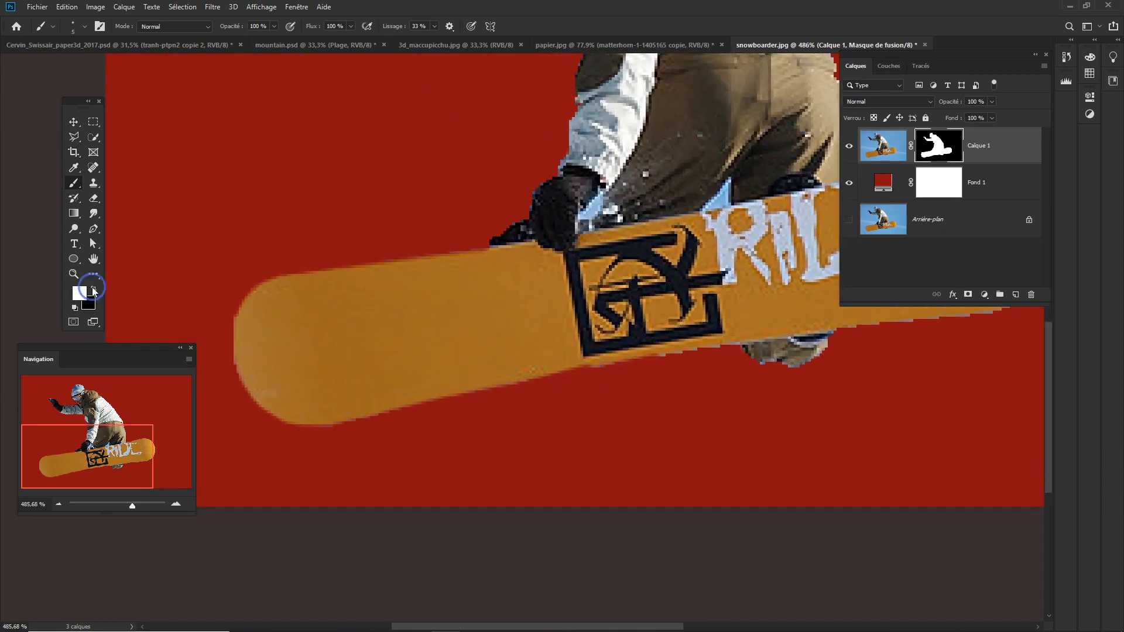
pyautogui.click(591, 362)
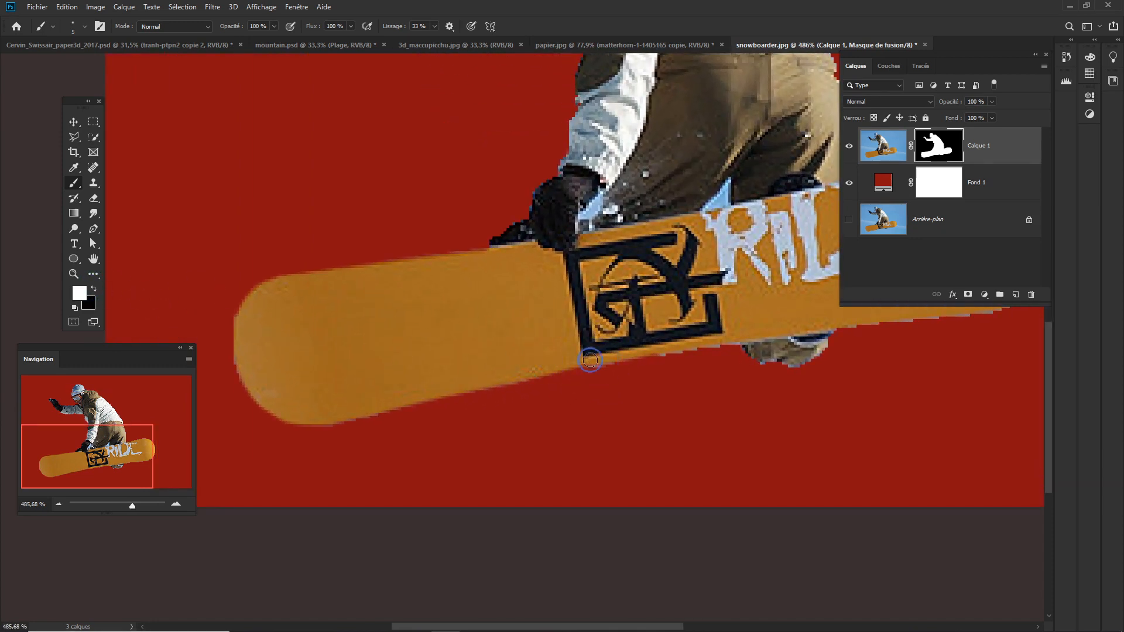
pyautogui.keyDown('shift'); pyautogui.click(511, 381); pyautogui.keyUp('shift')
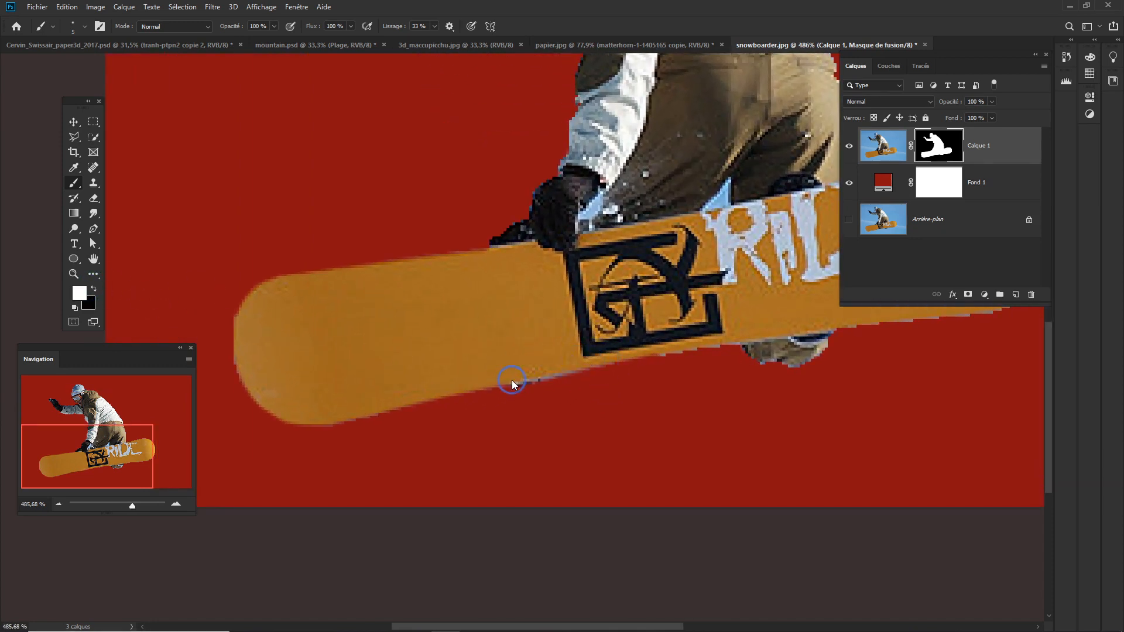
pyautogui.keyDown('shift'); pyautogui.click(340, 418); pyautogui.keyUp('shift')
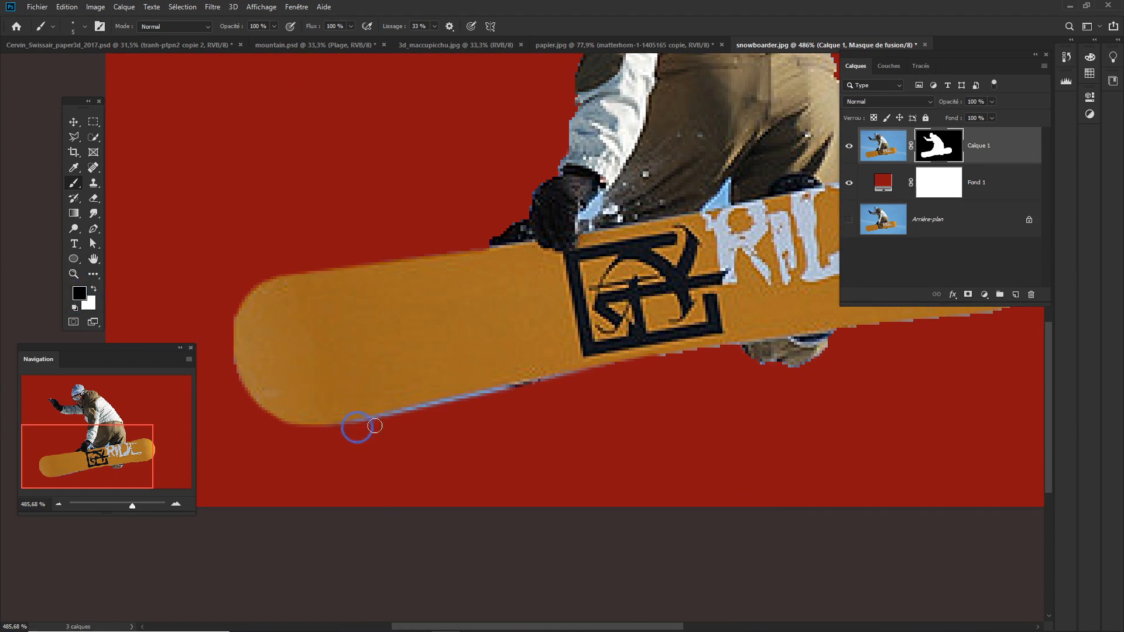
# Paint black straight strokes on the mask along the restored lower edge to trim its light fringe from the left end to the logo
pyautogui.keyDown('shift'); pyautogui.click(505, 394); pyautogui.keyUp('shift')
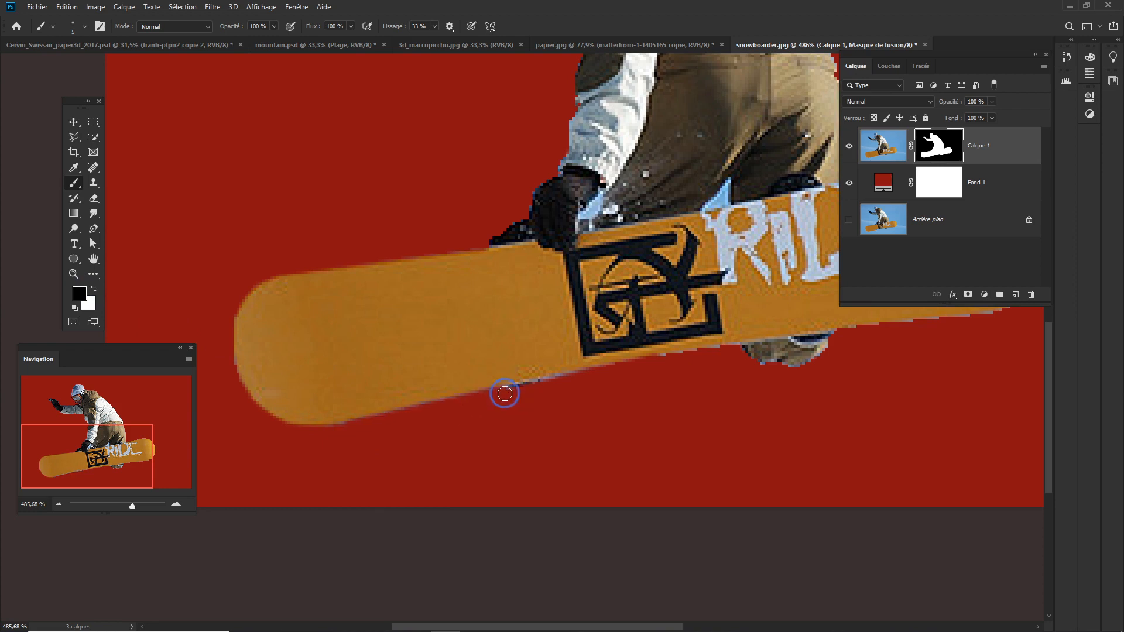
pyautogui.keyDown('shift'); pyautogui.click(582, 380); pyautogui.keyUp('shift')
pyautogui.keyDown('shift'); pyautogui.click(623, 370); pyautogui.keyUp('shift')
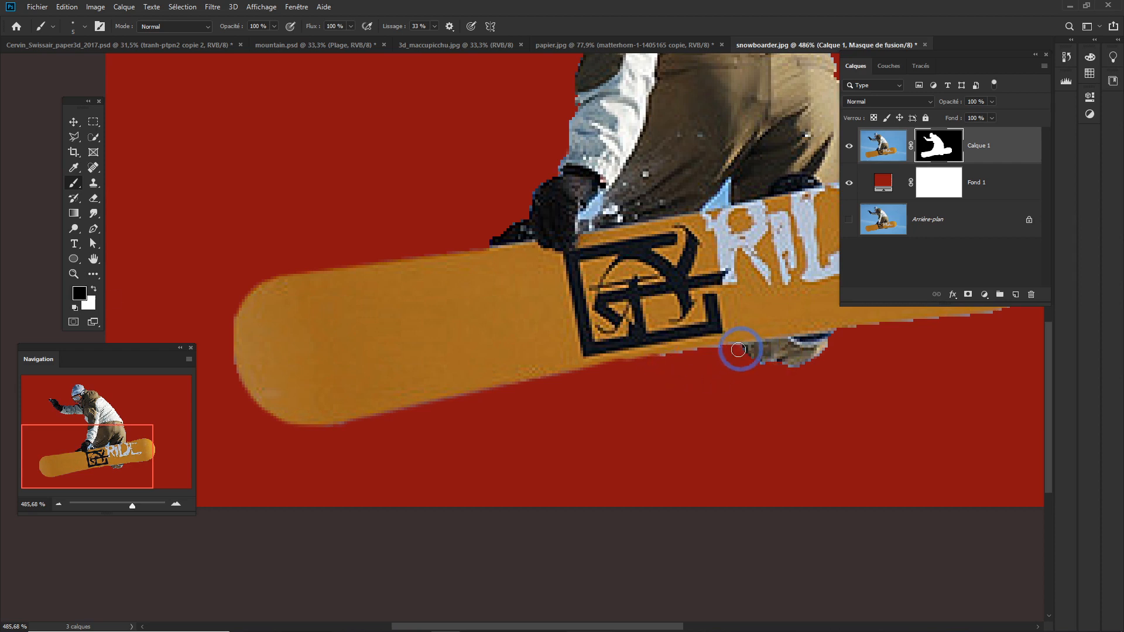
# Mask out the boot remnant below the board and the light fringe along the adjoining lower edge with black brush strokes
pyautogui.hscroll(5, 691, 357)
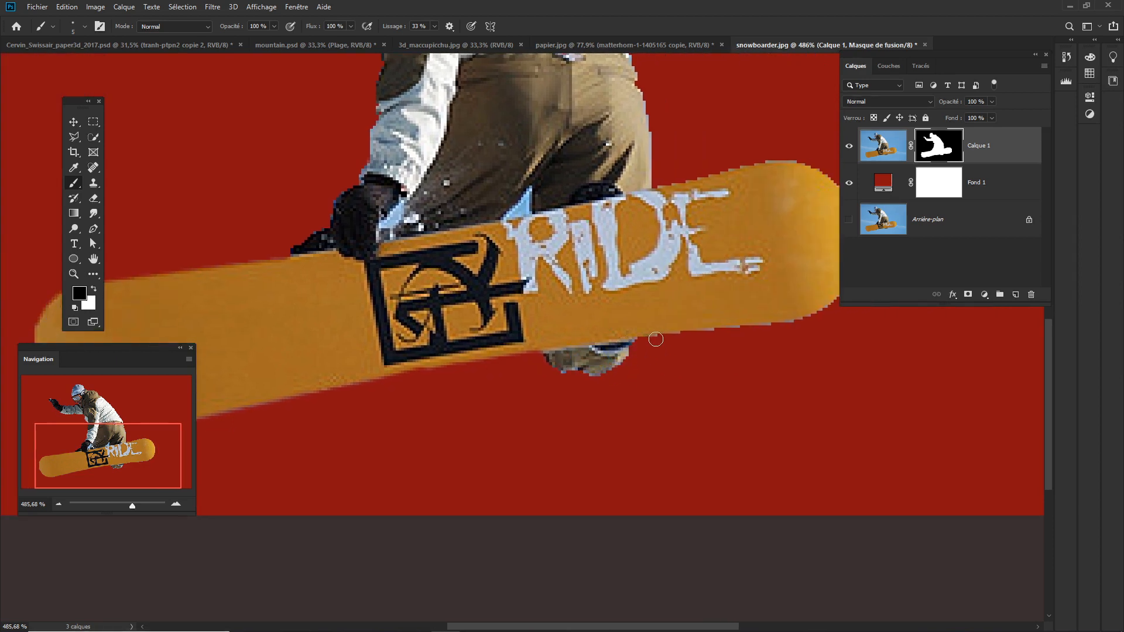
pyautogui.keyDown('shift'); pyautogui.click(658, 342); pyautogui.keyUp('shift')
pyautogui.moveTo(595, 363)
pyautogui.mouseDown()
pyautogui.moveTo(635, 364)
pyautogui.moveTo(586, 374)
pyautogui.mouseUp()
pyautogui.moveTo(554, 367); pyautogui.dragTo(617, 362)
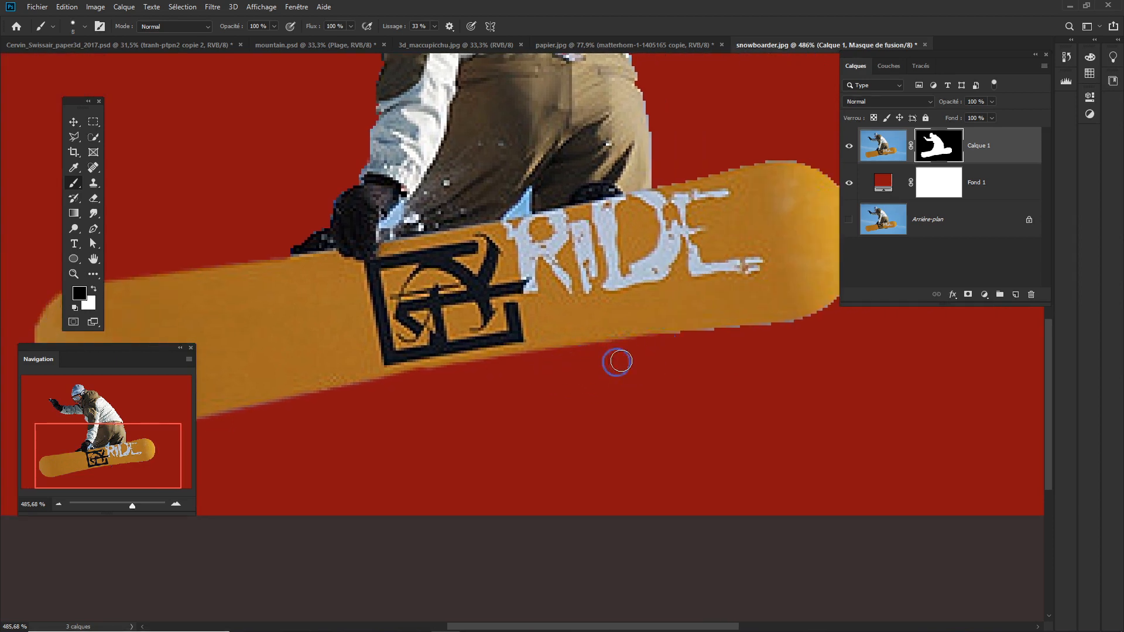
# Reduce the brush to 4 px for the edge at the board's rounded right end and hide the pixel grid
pyautogui.scroll(-1, 671, 359)
pyautogui.scroll(-3, 671, 359)
pyautogui.scroll(1, 671, 359)
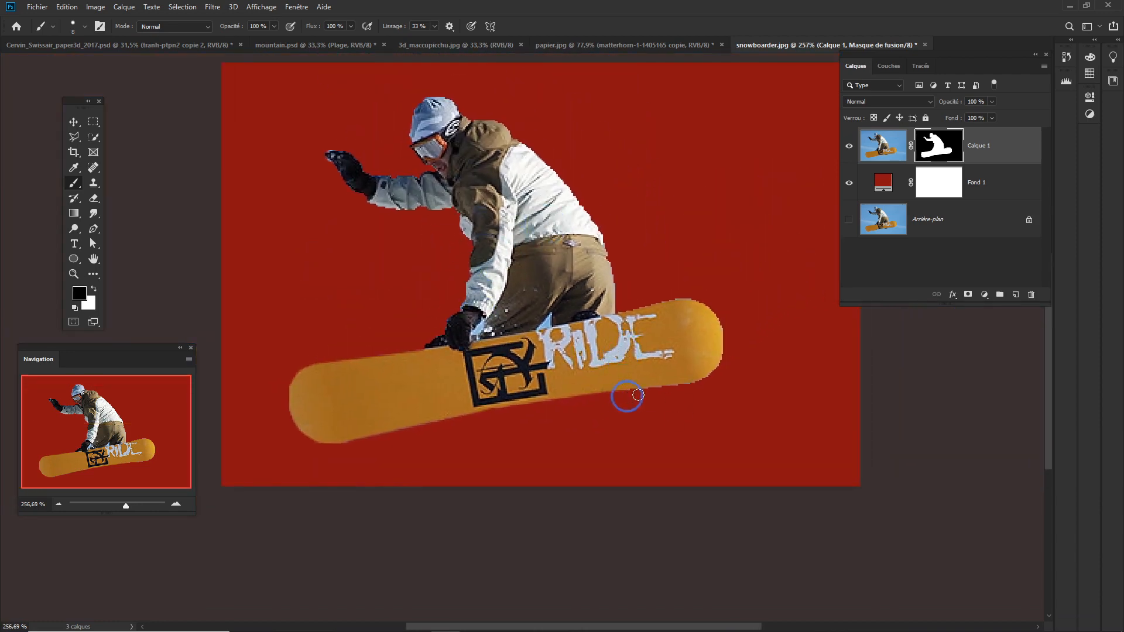
pyautogui.press(']')
pyautogui.press(']')
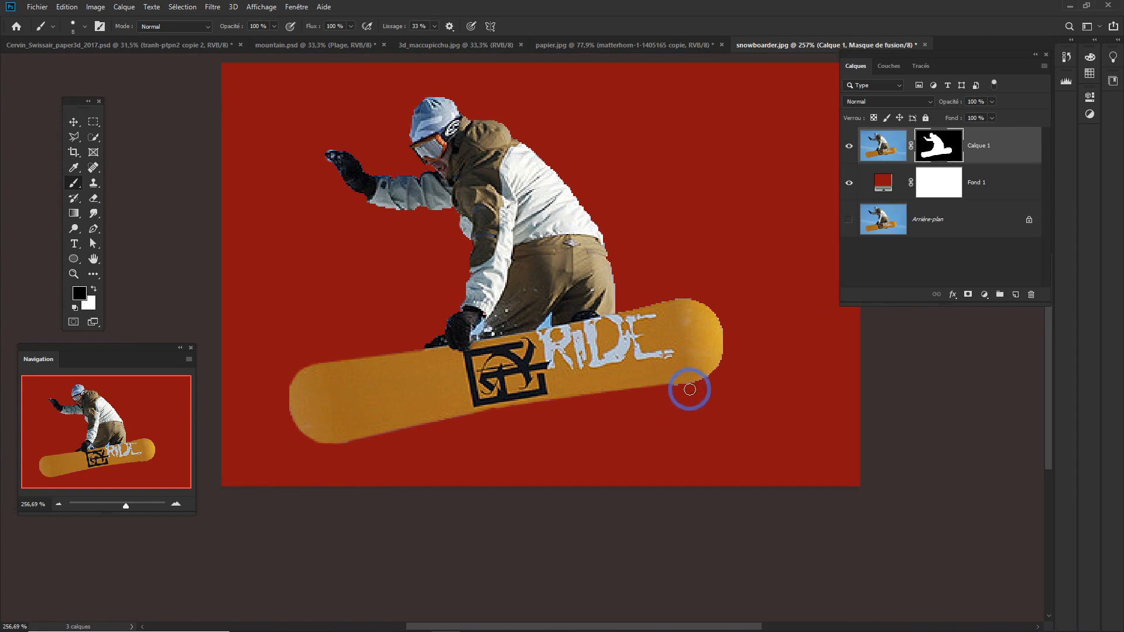
pyautogui.scroll(3, 705, 352)
pyautogui.press('[')
pyautogui.press('[')
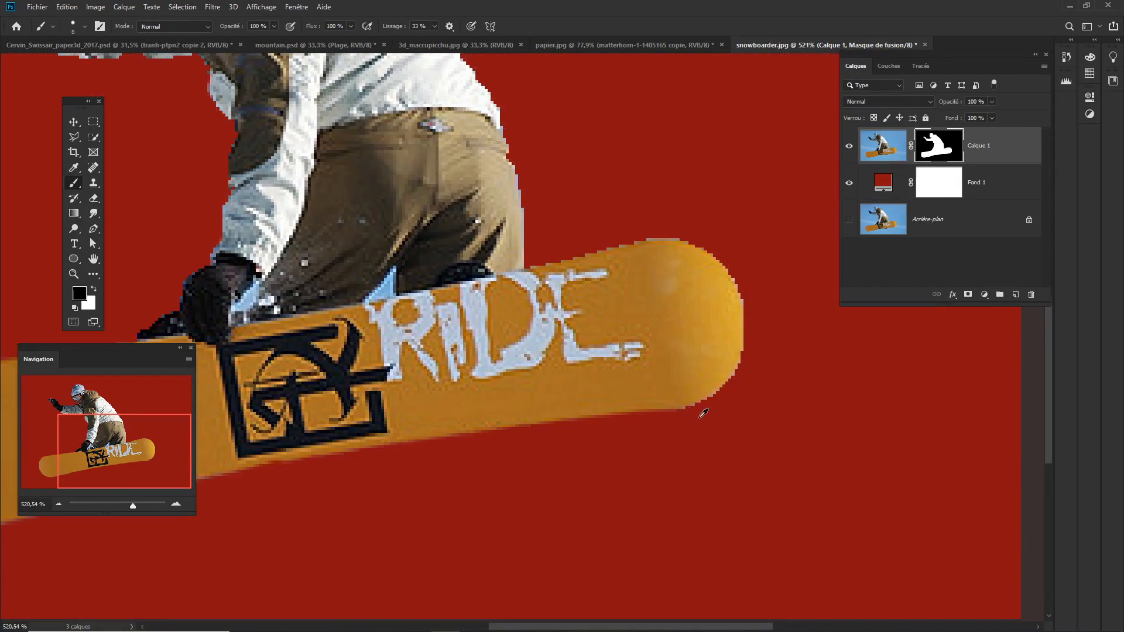
pyautogui.moveTo(699, 418)
pyautogui.mouseDown()
pyautogui.moveTo(688, 417)
pyautogui.moveTo(719, 407)
pyautogui.mouseUp()
pyautogui.click(687, 414)
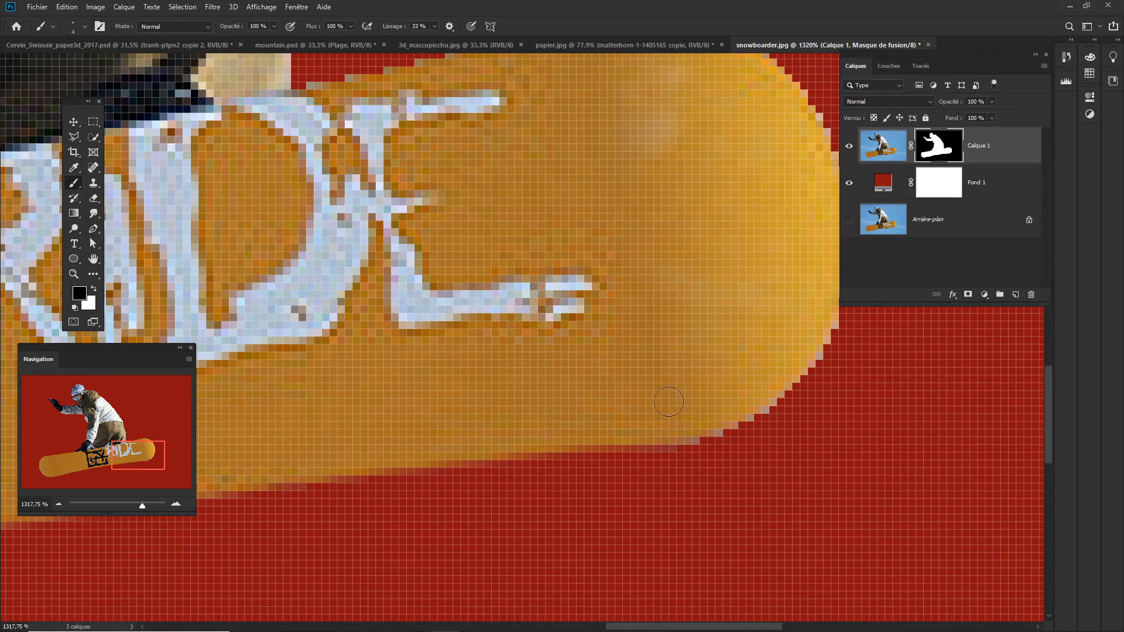
pyautogui.hotkey('ctrl', 'h')
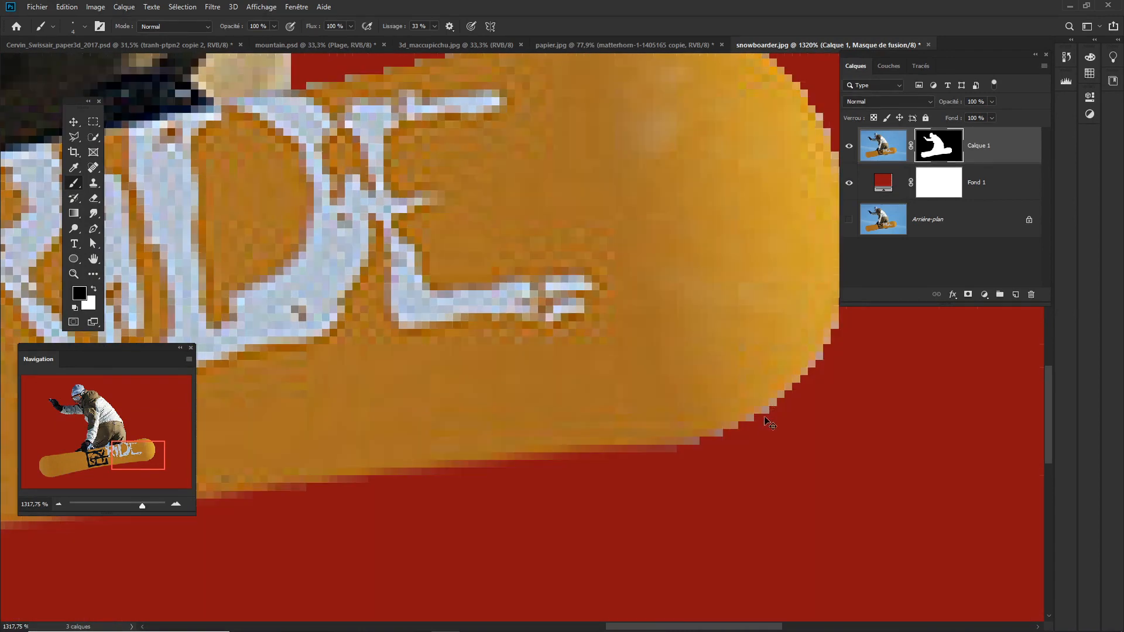
# Paint black on the mask around the lower curve of the board's right end to remove the light fringe
pyautogui.moveTo(765, 431); pyautogui.dragTo(714, 443)
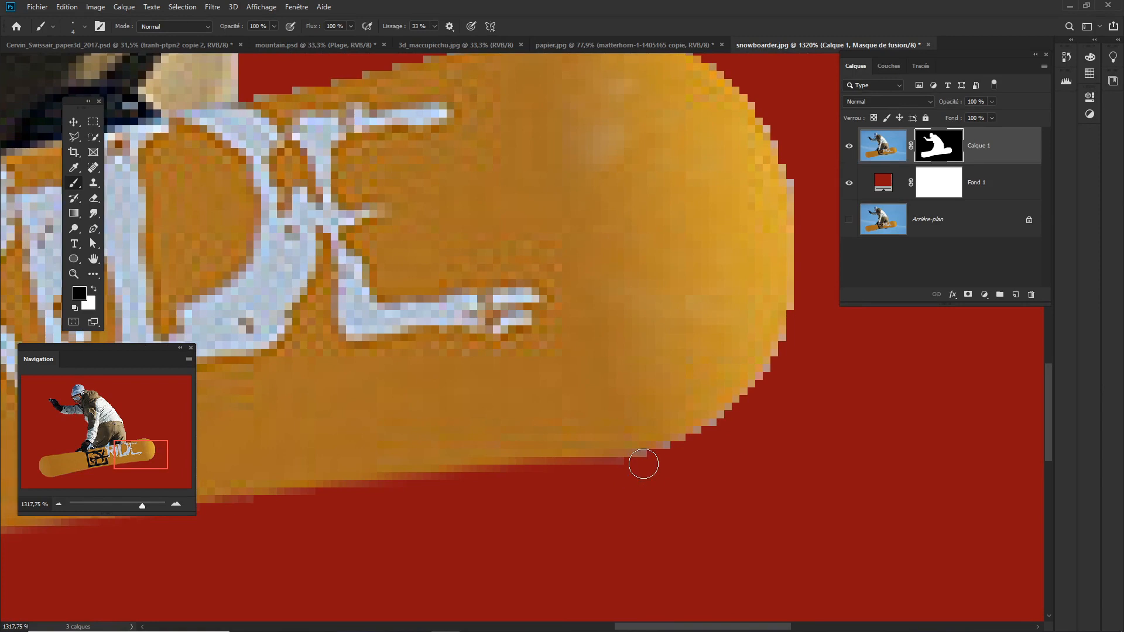
pyautogui.click(654, 466)
pyautogui.keyDown('shift'); pyautogui.click(743, 420); pyautogui.keyUp('shift')
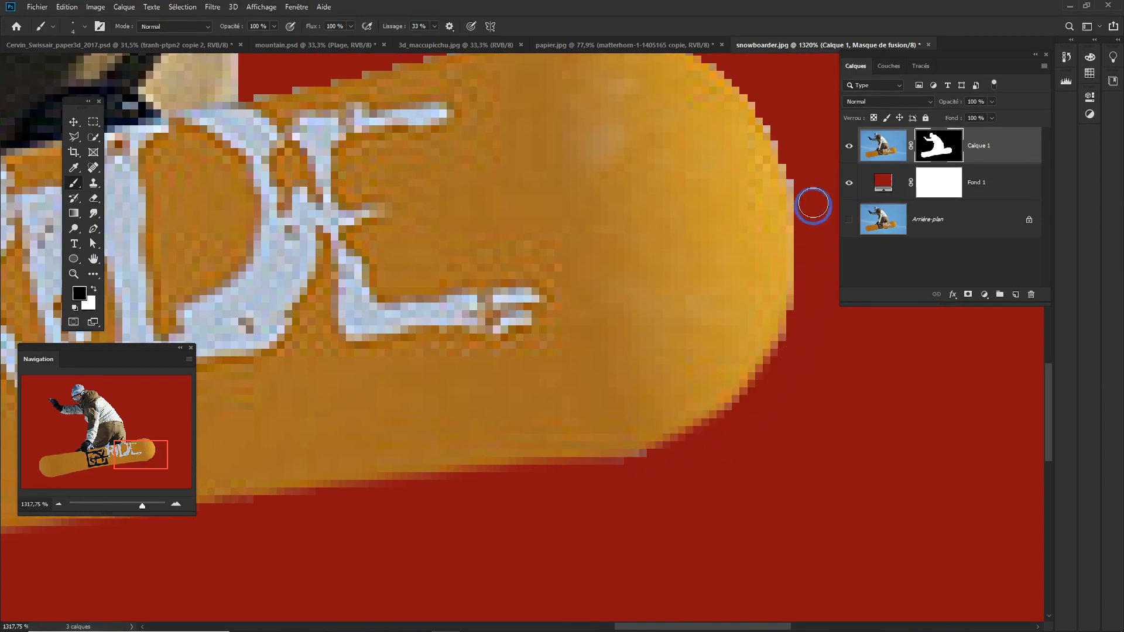
pyautogui.scroll(-3, 811, 322)
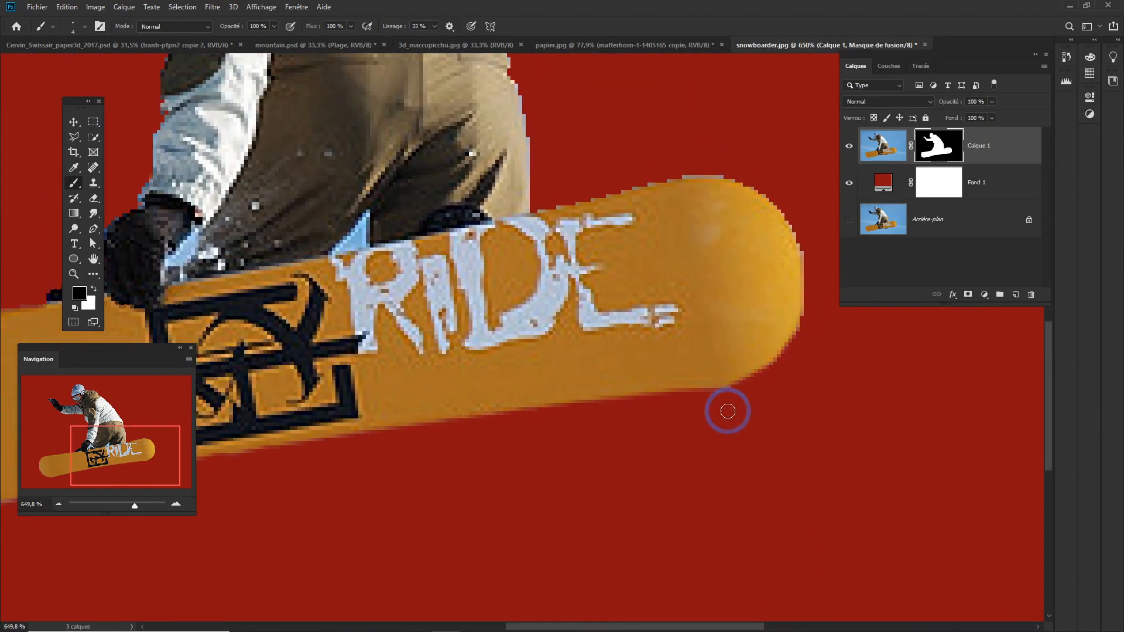
# Mask out the light fringe around the upper curve of the board's right end and along its top edge up to the trousers
pyautogui.scroll(3, 785, 359)
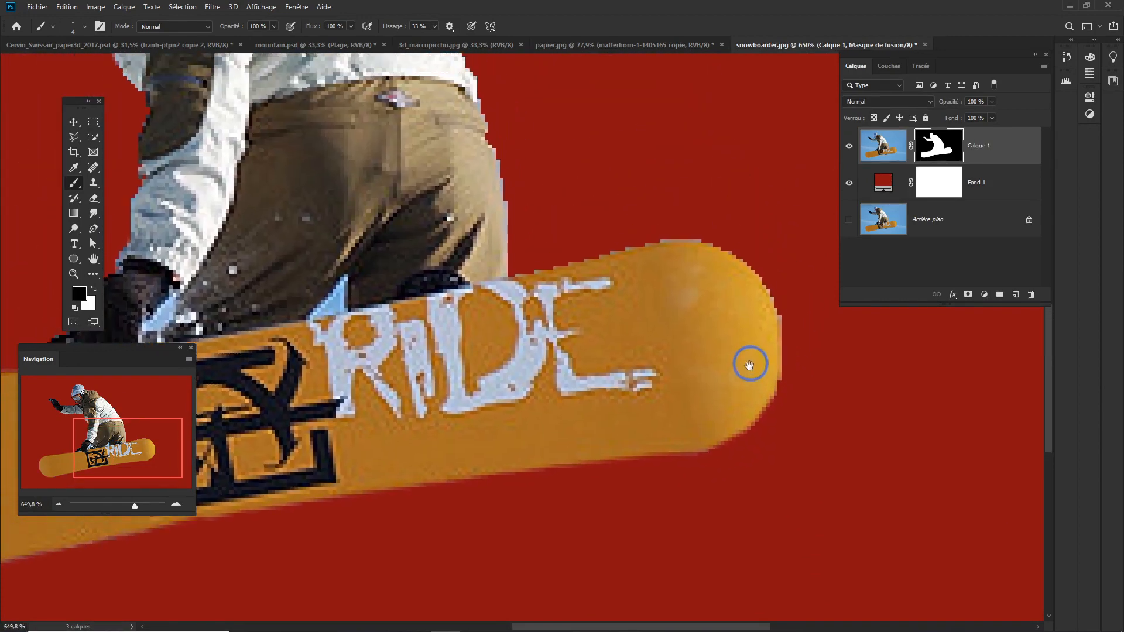
pyautogui.moveTo(766, 341)
pyautogui.mouseDown()
pyautogui.moveTo(721, 275)
pyautogui.moveTo(754, 301)
pyautogui.mouseUp()
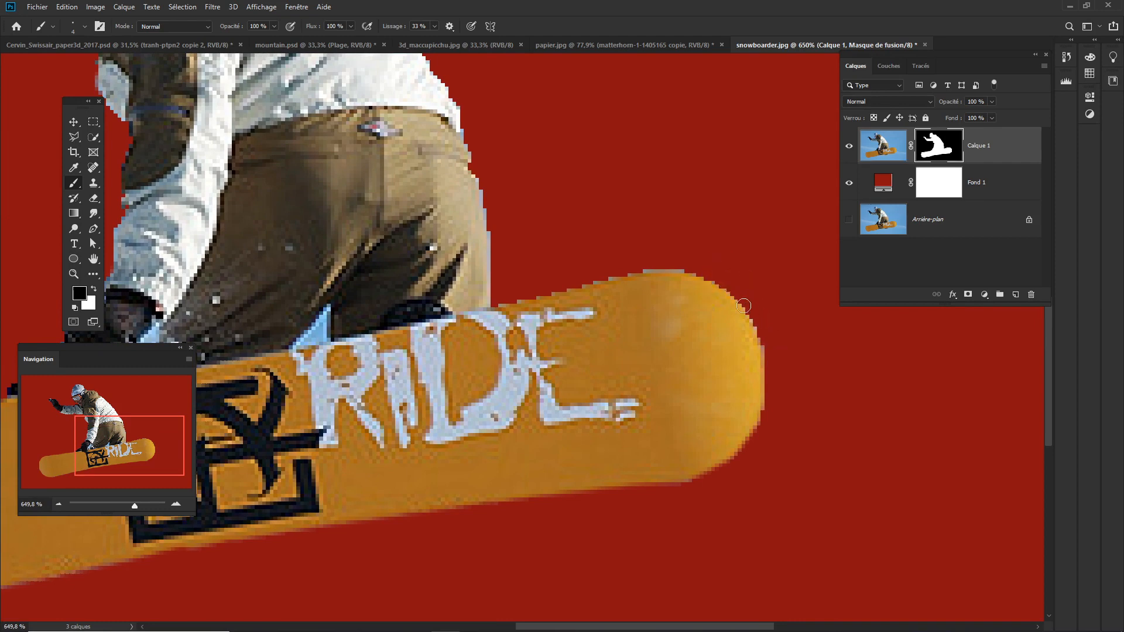
pyautogui.moveTo(682, 263); pyautogui.dragTo(496, 291)
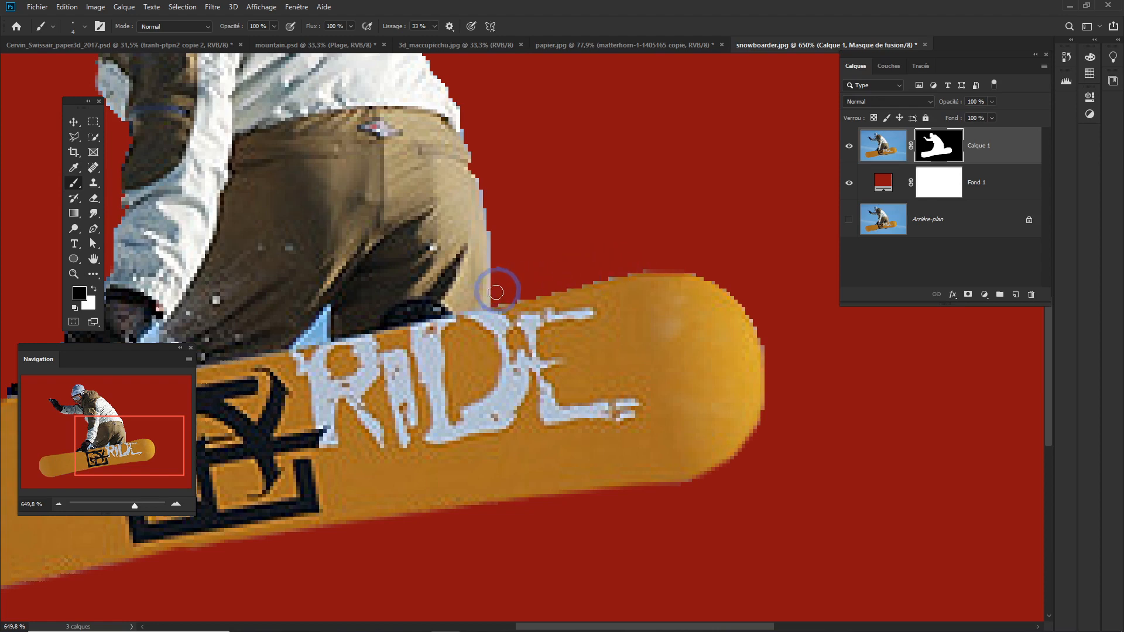
pyautogui.click(504, 296)
# Paint black on the mask above the fingertips of the raised glove to remove the pale blue fringe
pyautogui.moveTo(536, 260); pyautogui.dragTo(656, 305)
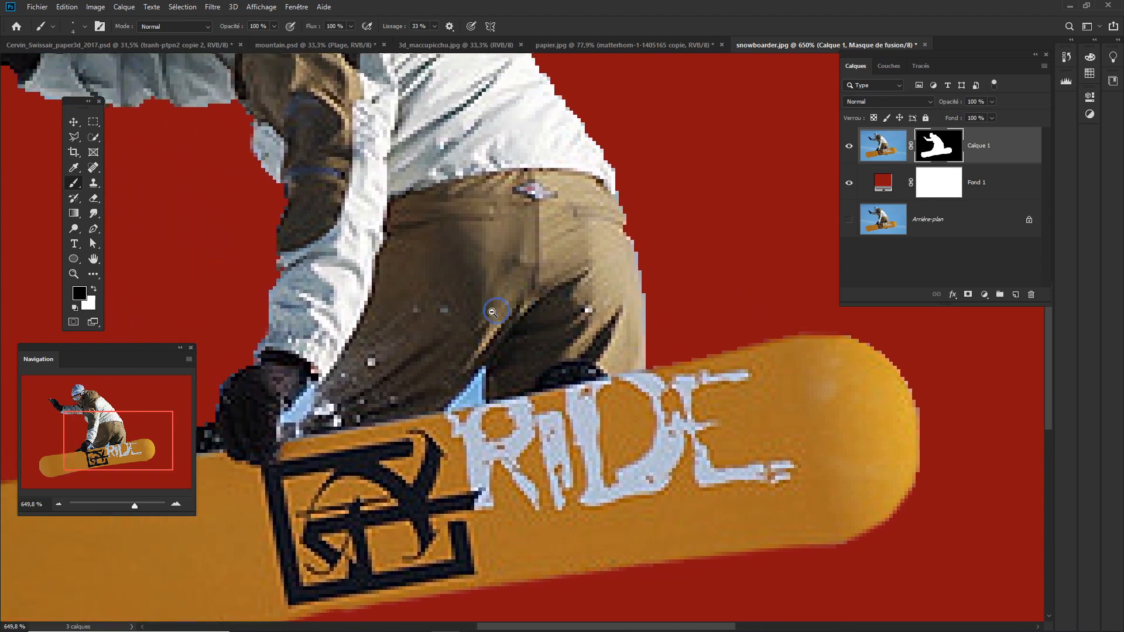
pyautogui.moveTo(499, 302); pyautogui.dragTo(427, 356)
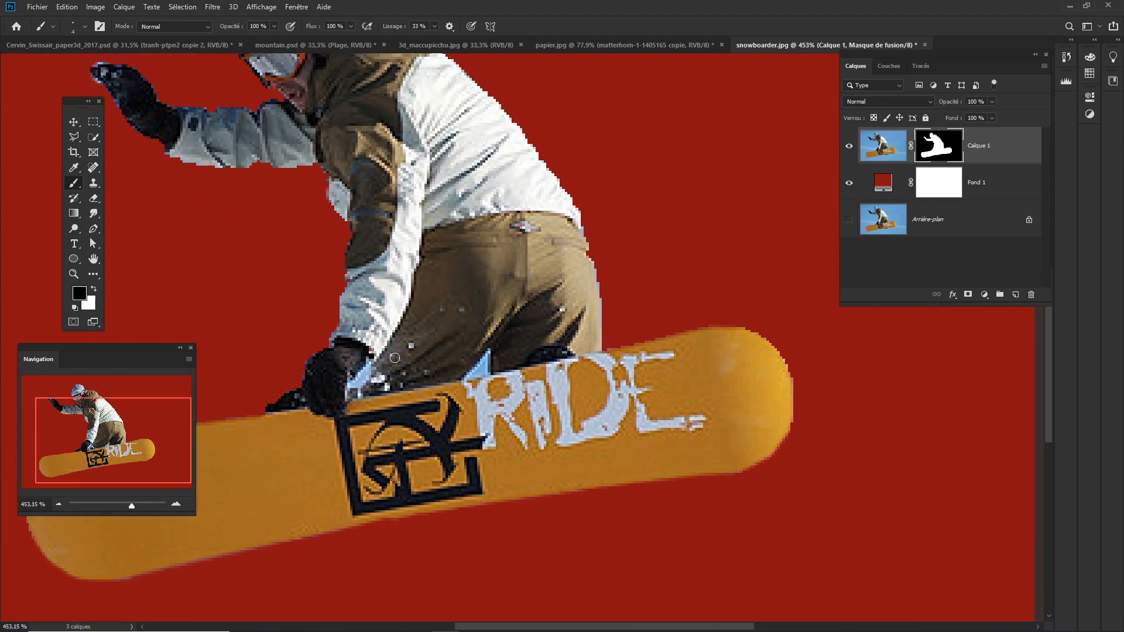
pyautogui.moveTo(166, 226); pyautogui.dragTo(347, 328)
pyautogui.moveTo(277, 210)
pyautogui.mouseDown()
pyautogui.moveTo(340, 314)
pyautogui.moveTo(395, 305)
pyautogui.moveTo(348, 315)
pyautogui.mouseUp()
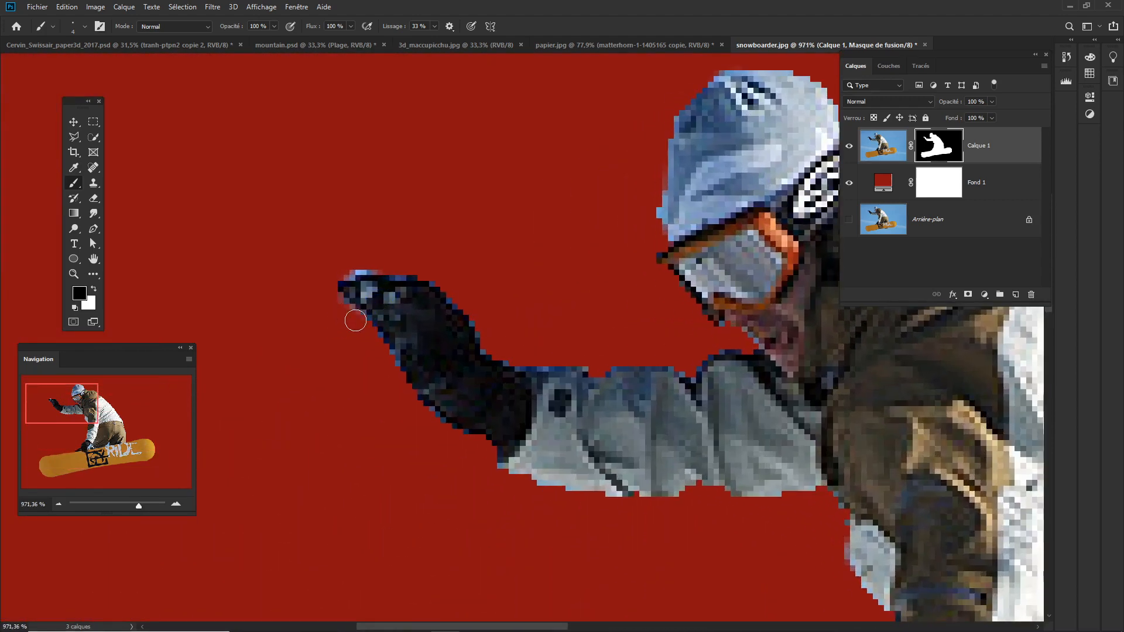
pyautogui.moveTo(356, 264); pyautogui.dragTo(371, 263)
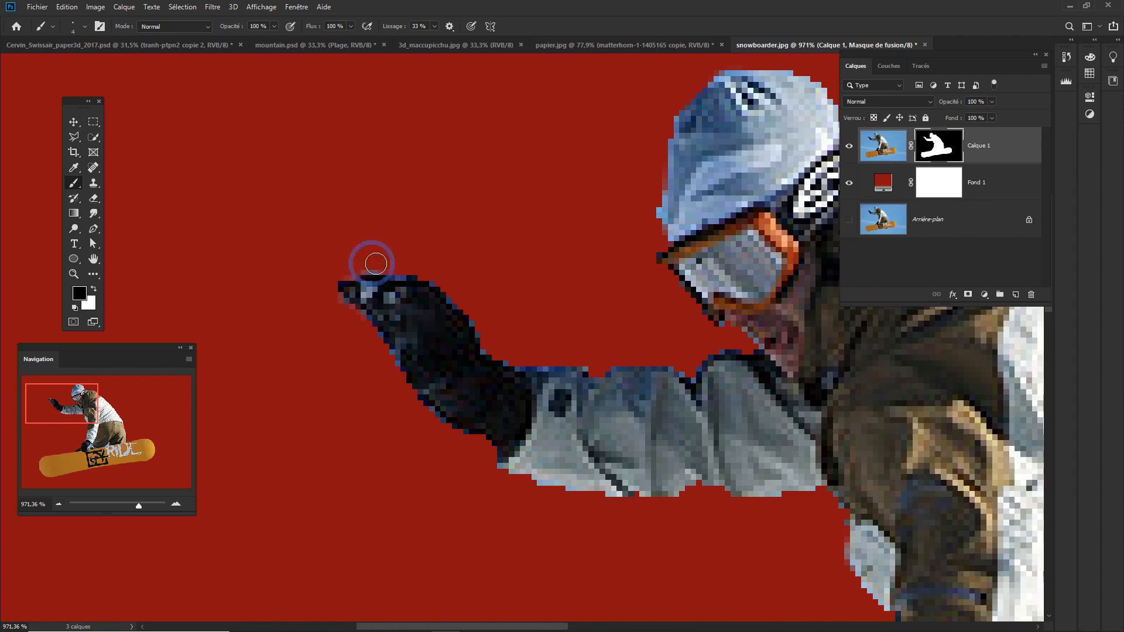
# Load the cut-out's layer mask as a selection and open the mask in Select and Mask
pyautogui.moveTo(617, 320); pyautogui.dragTo(562, 330)
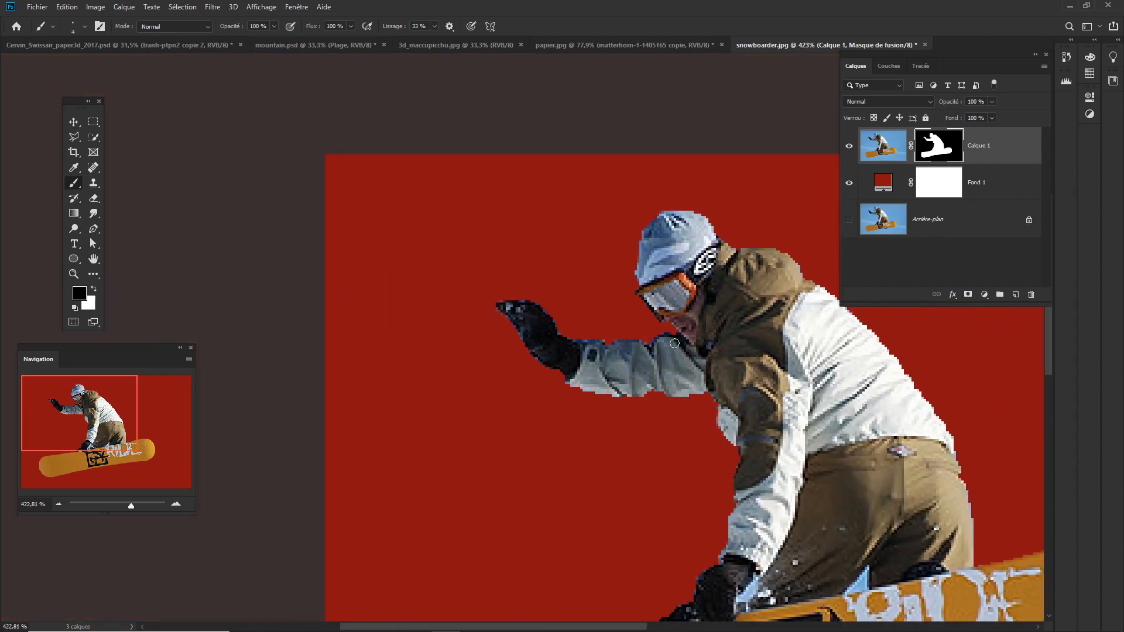
pyautogui.moveTo(689, 340); pyautogui.dragTo(498, 266)
pyautogui.moveTo(622, 281); pyautogui.dragTo(605, 417)
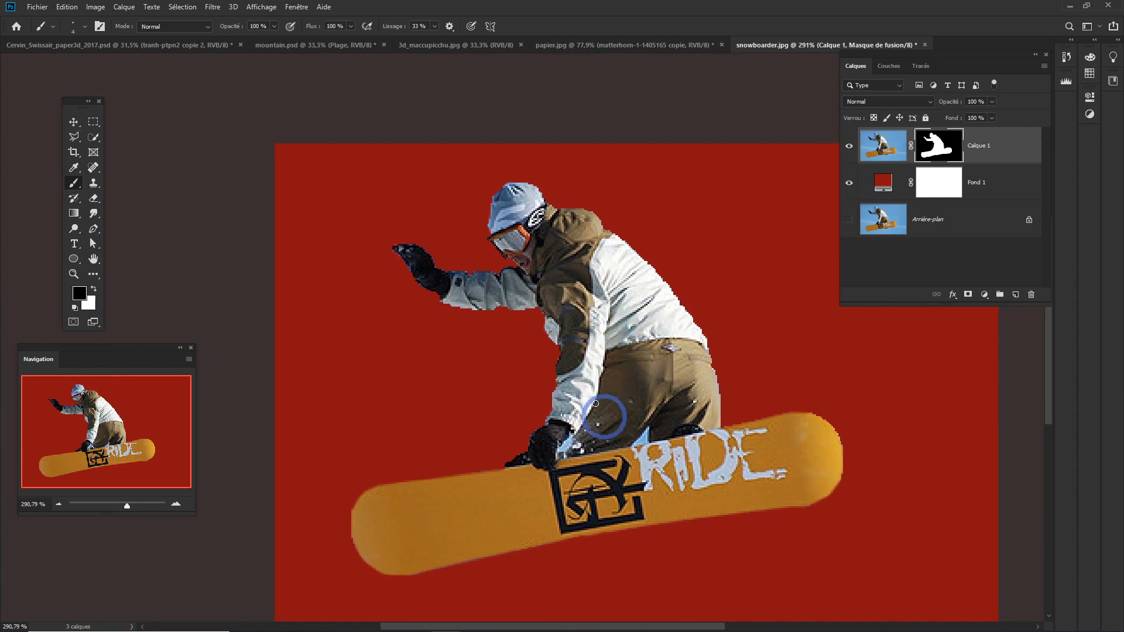
pyautogui.keyDown('ctrl'); pyautogui.click(940, 152); pyautogui.keyUp('ctrl')
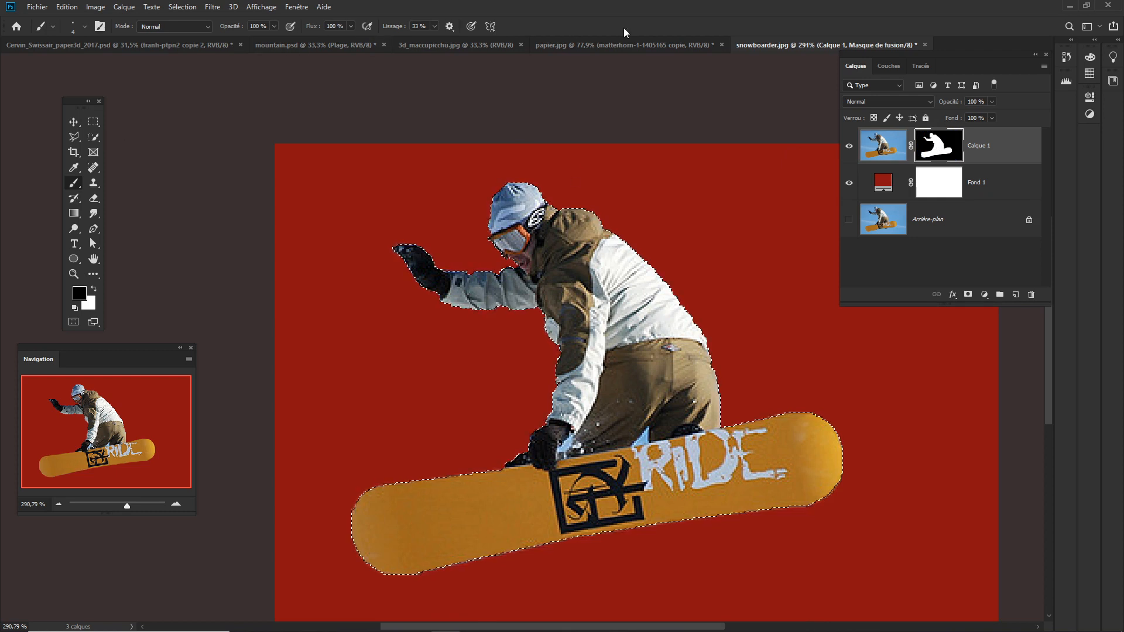
pyautogui.click(93, 121)
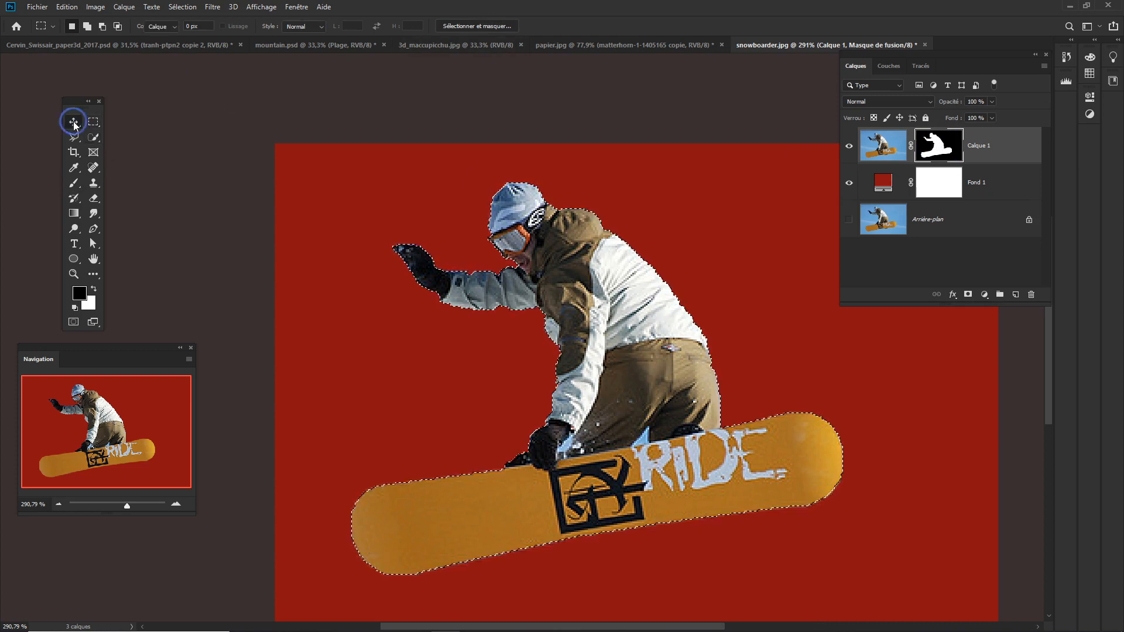
pyautogui.press('v')
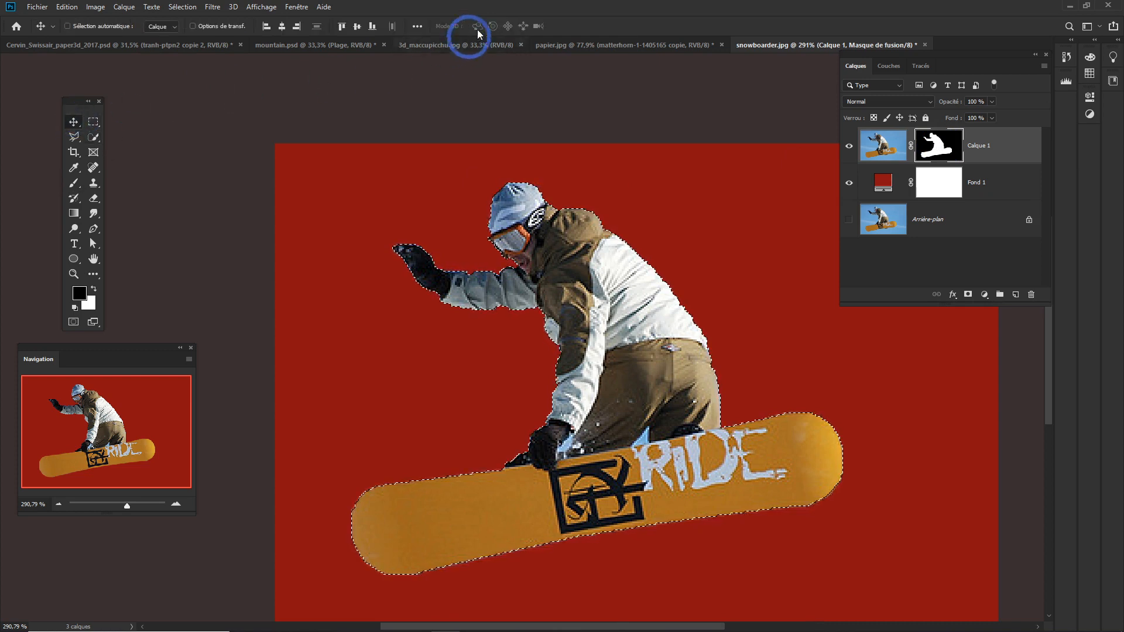
pyautogui.doubleClick(937, 150)
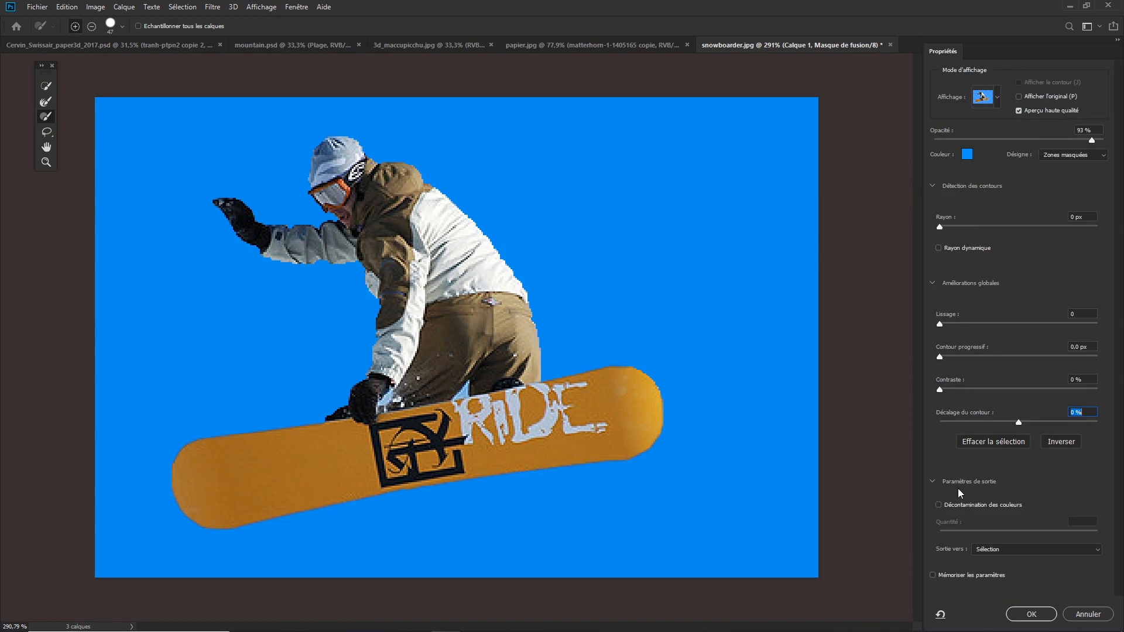
# Refine the mask edge with a 1 px radius, a -25% edge shift and a smoothing of 9
pyautogui.moveTo(940, 228)
pyautogui.mouseDown()
pyautogui.moveTo(1021, 226)
pyautogui.moveTo(950, 227)
pyautogui.mouseUp()
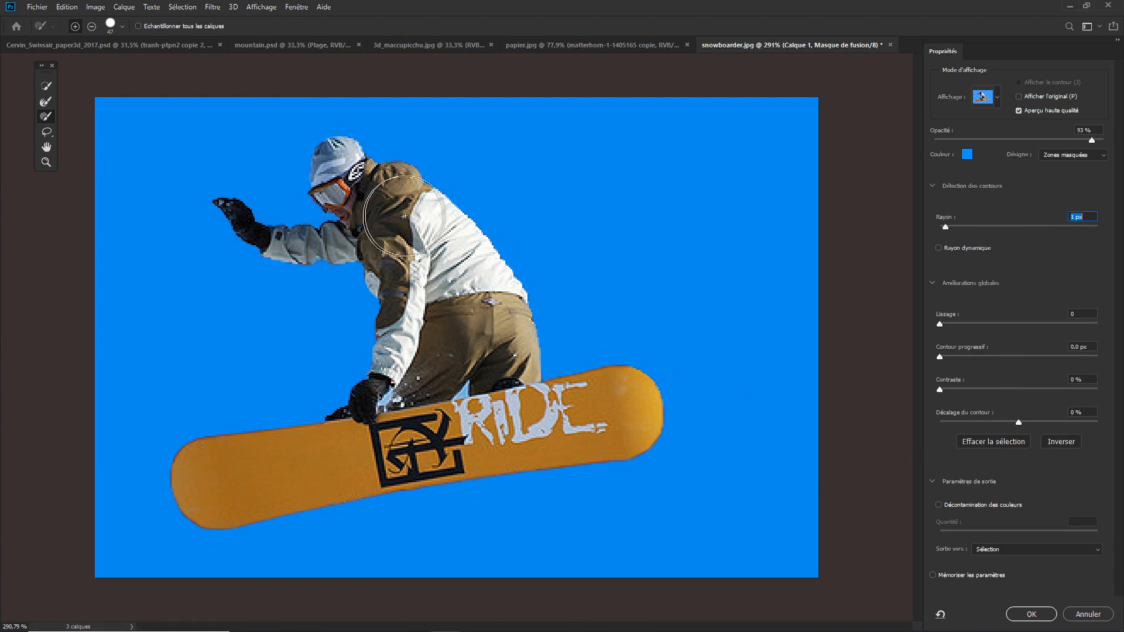
pyautogui.moveTo(1015, 422); pyautogui.dragTo(999, 421)
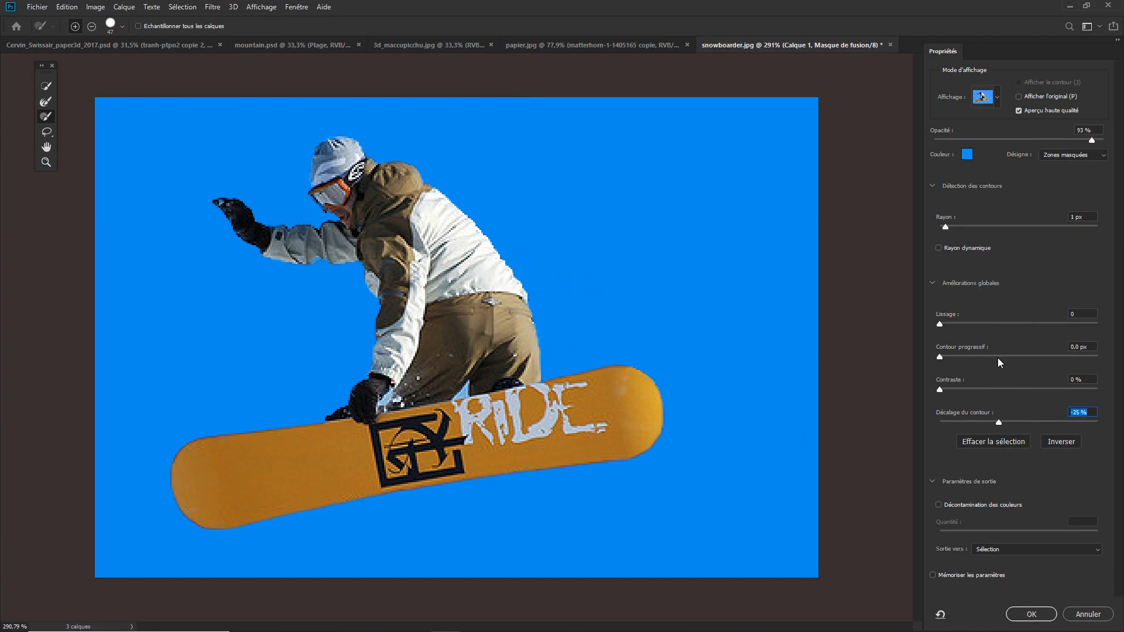
pyautogui.moveTo(941, 323); pyautogui.dragTo(945, 324)
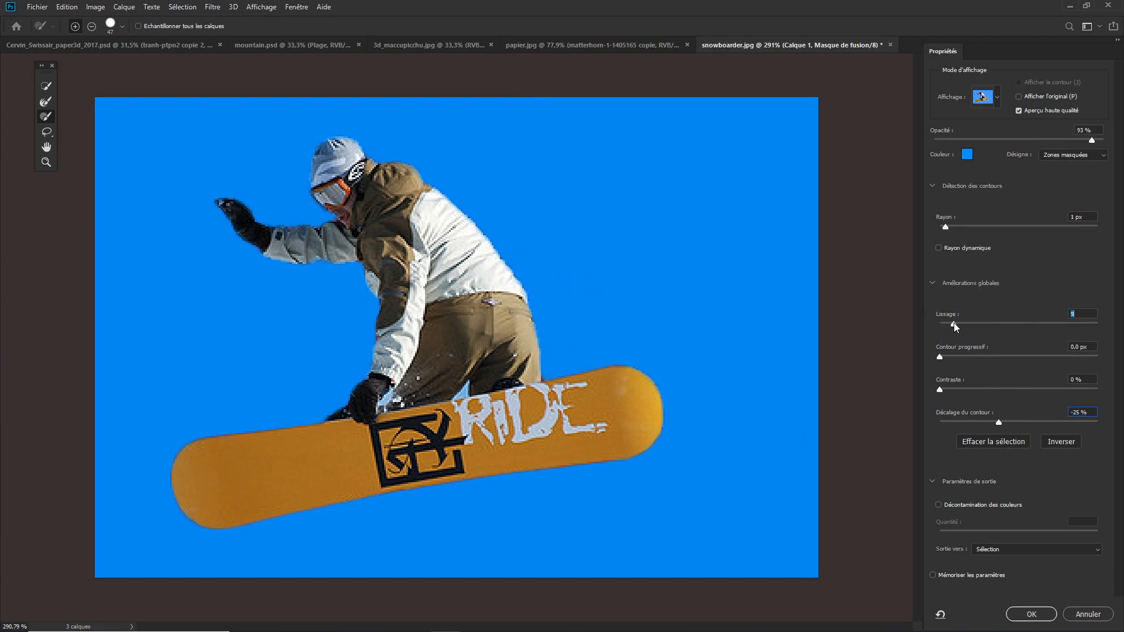
# Brush over the white jacket's back outline with the Refine Edge Brush, dismissing the value warnings
pyautogui.moveTo(453, 218); pyautogui.dragTo(494, 218)
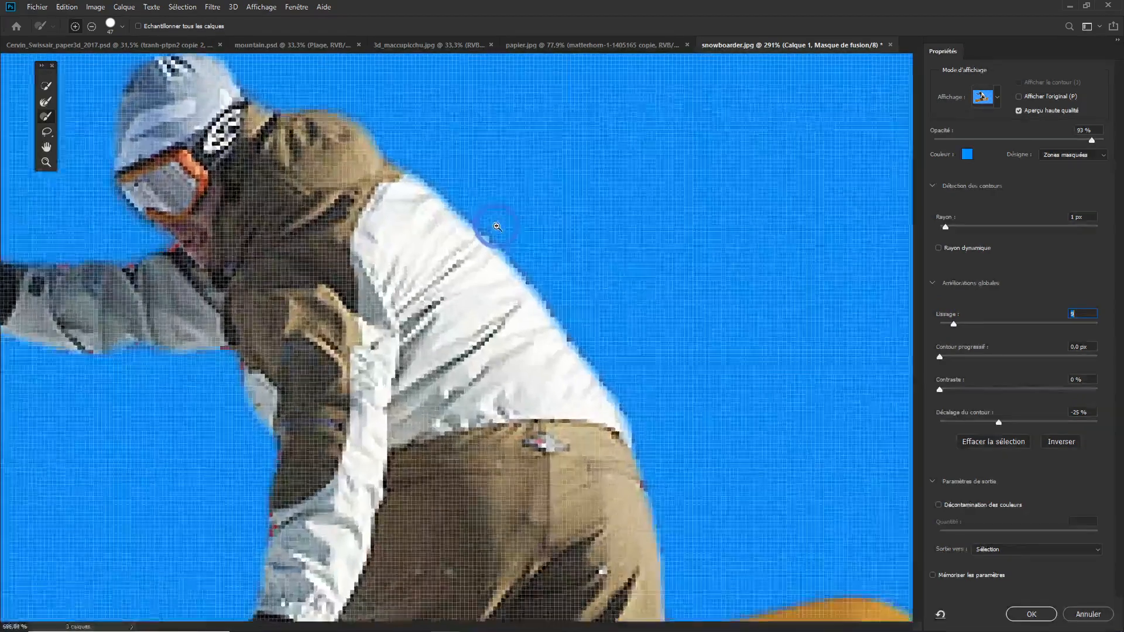
pyautogui.click(468, 220)
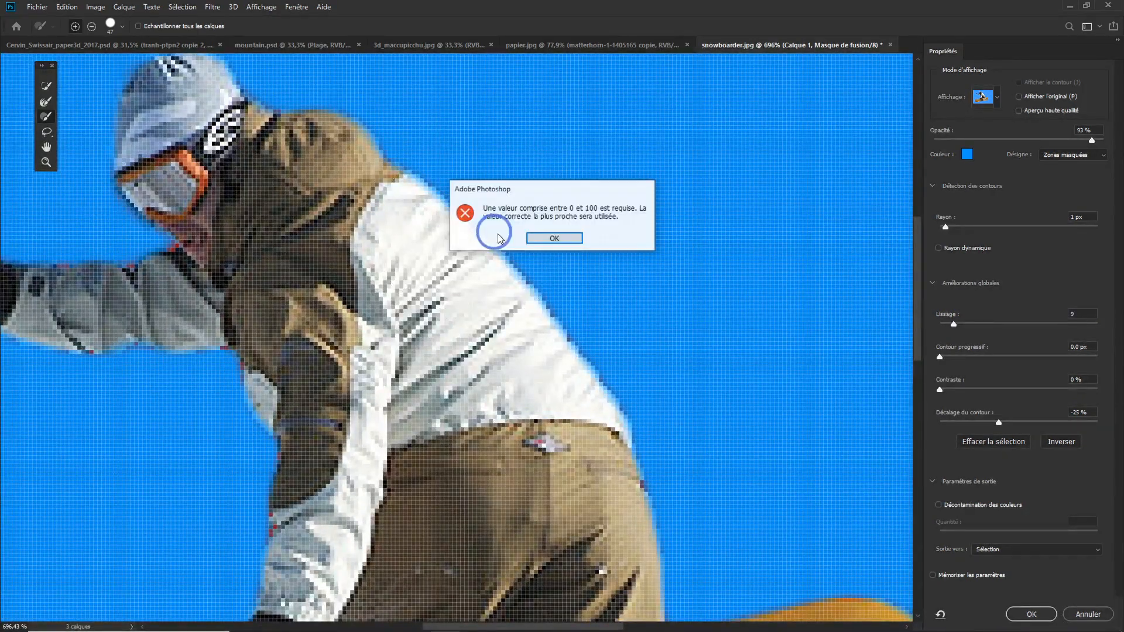
pyautogui.click(542, 241)
pyautogui.click(465, 229)
pyautogui.click(547, 240)
pyautogui.click(548, 241)
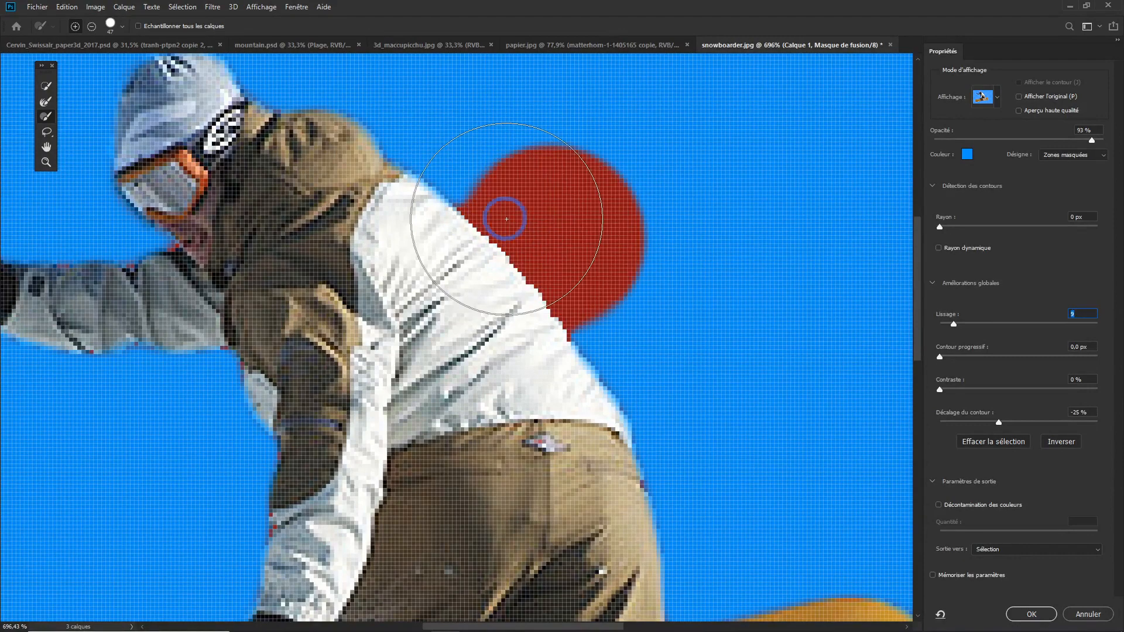
# Undo the last Refine Edge Brush stroke and set the smoothing to 6, dismissing the value warnings
pyautogui.hotkey('ctrl', 'z')
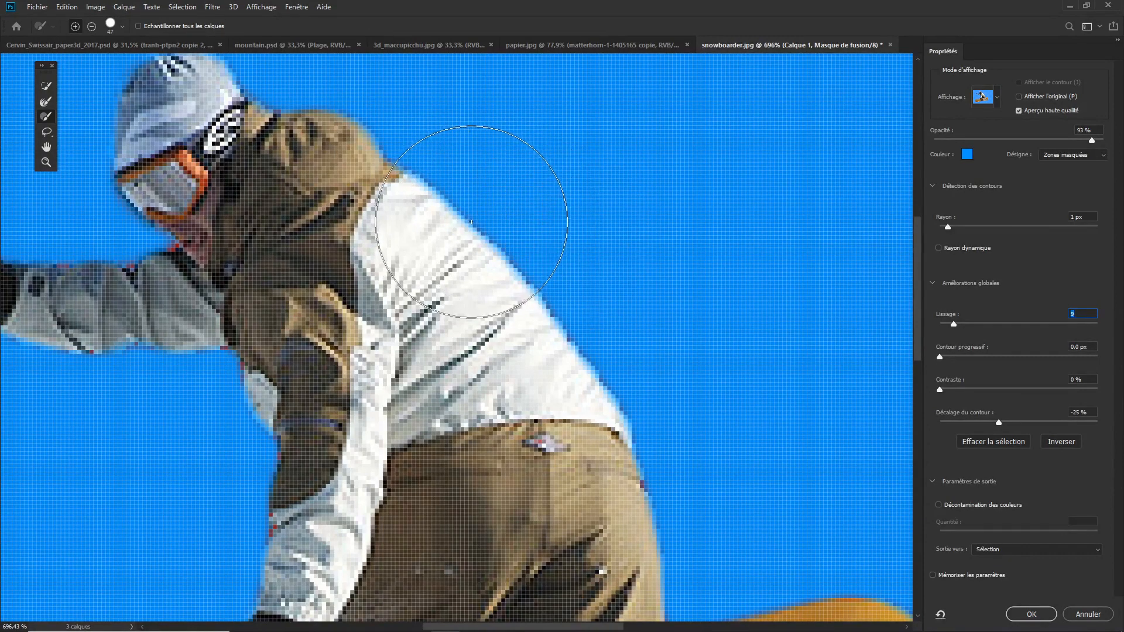
pyautogui.click(471, 222)
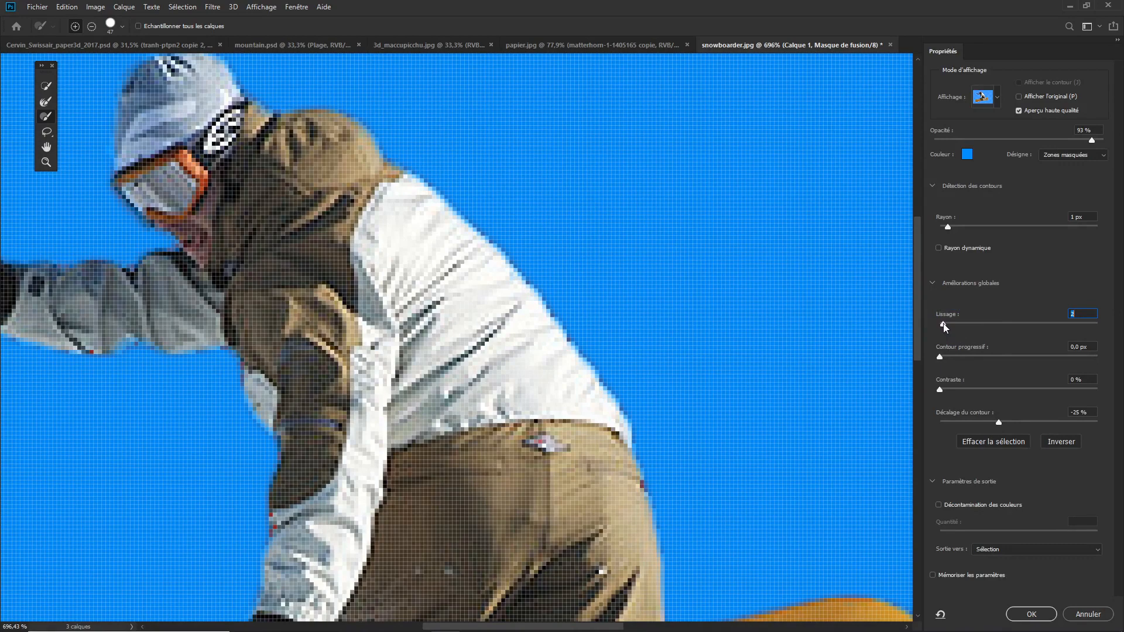
pyautogui.moveTo(944, 324); pyautogui.dragTo(950, 325)
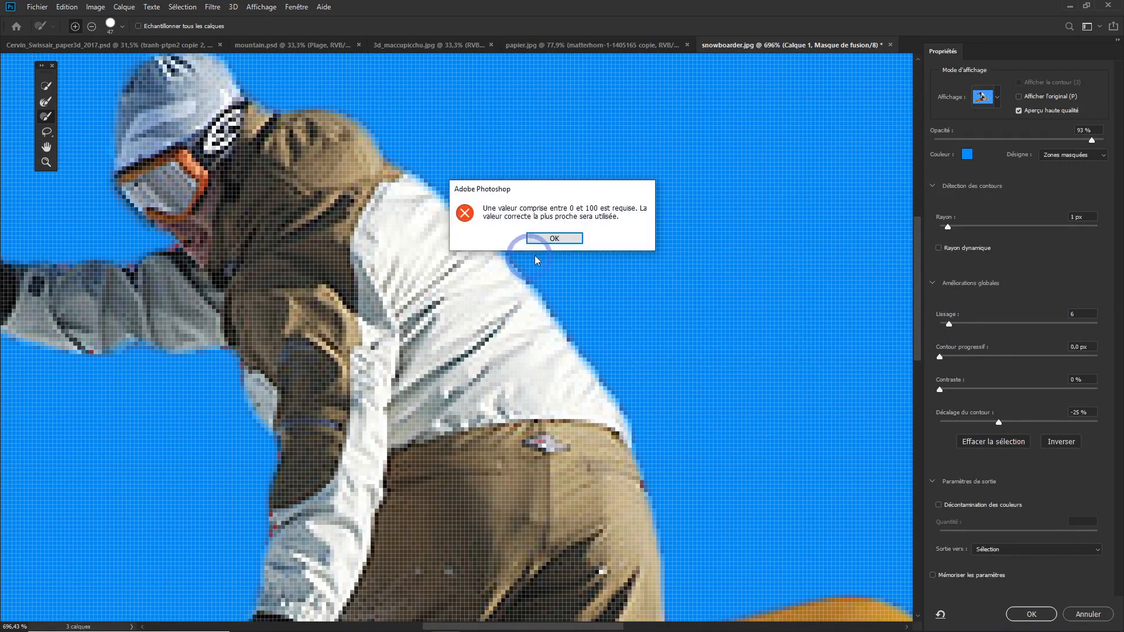
pyautogui.click(555, 239)
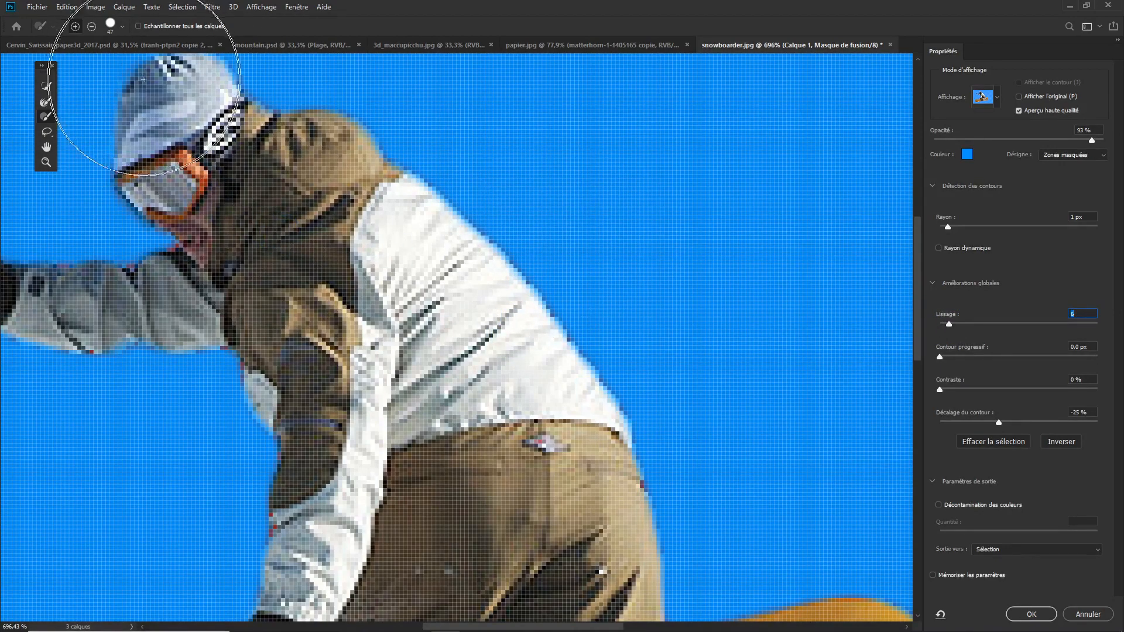
pyautogui.press('BackSpace')
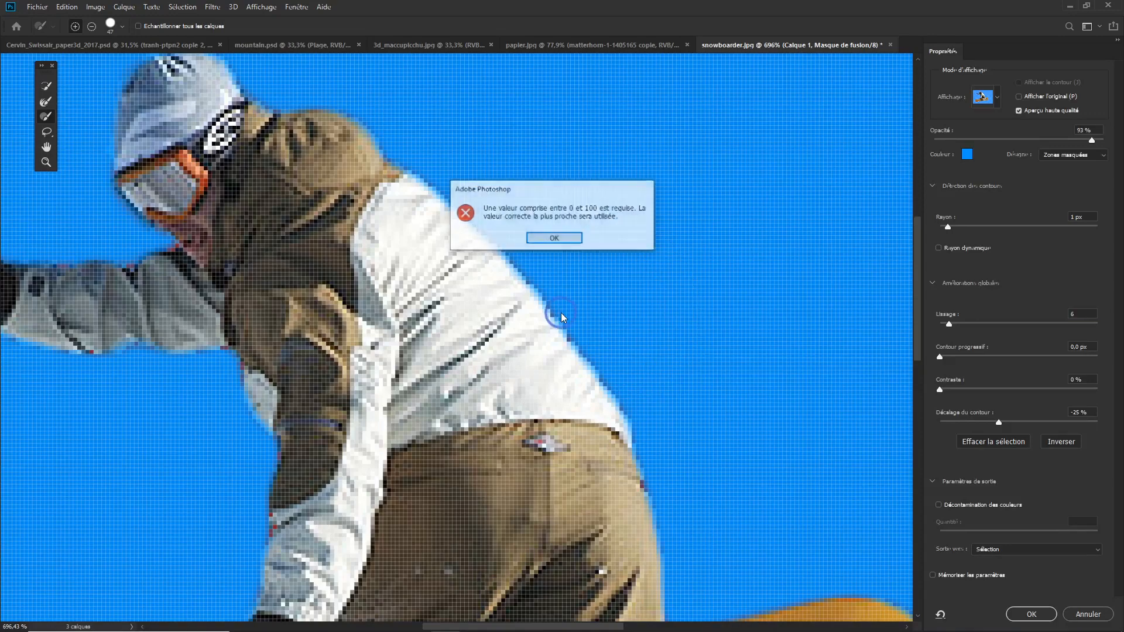
pyautogui.click(564, 239)
pyautogui.moveTo(520, 296); pyautogui.dragTo(499, 302)
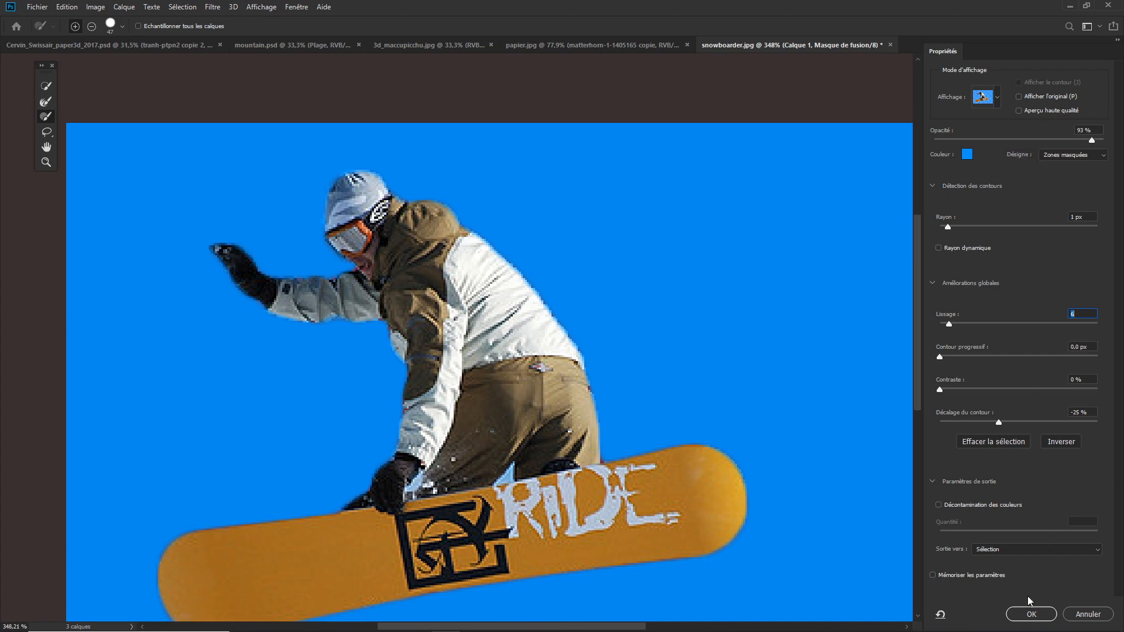
pyautogui.click(998, 98)
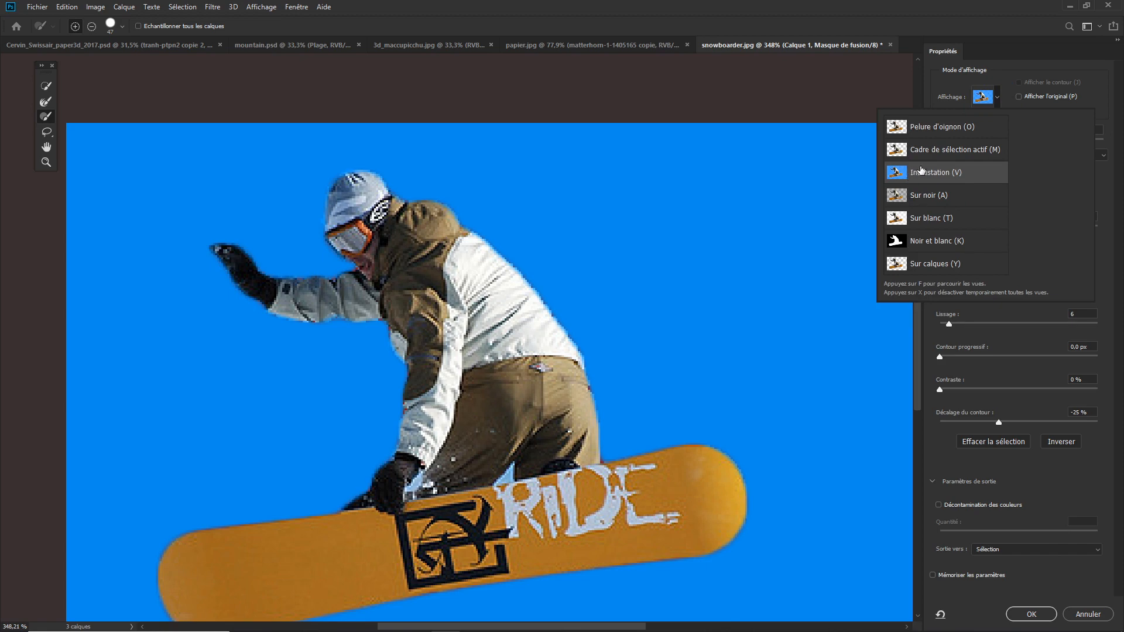
pyautogui.click(999, 98)
pyautogui.click(968, 154)
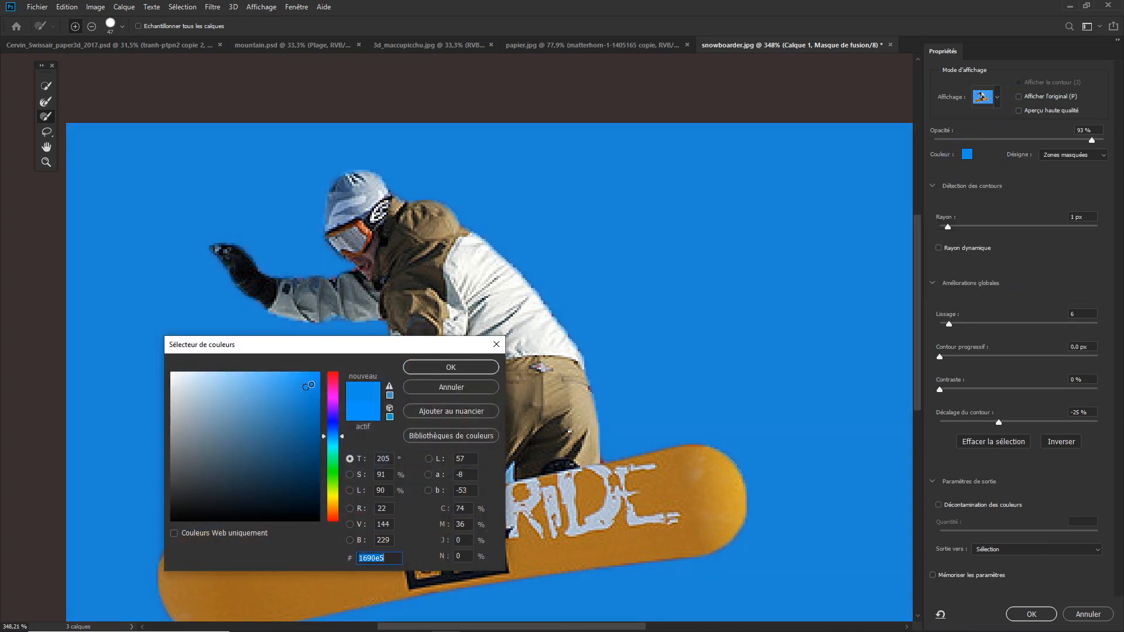
pyautogui.moveTo(280, 398); pyautogui.dragTo(280, 398)
pyautogui.click(422, 391)
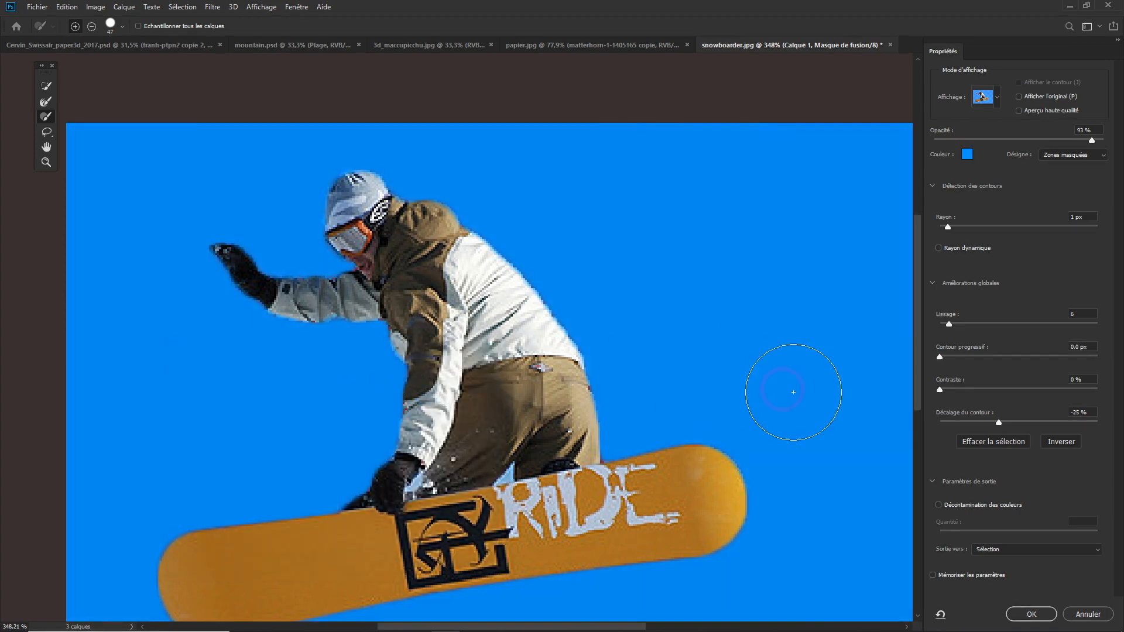
# Output the refined edge as a selection and try filling that selection with black on the layer mask
pyautogui.click(1010, 614)
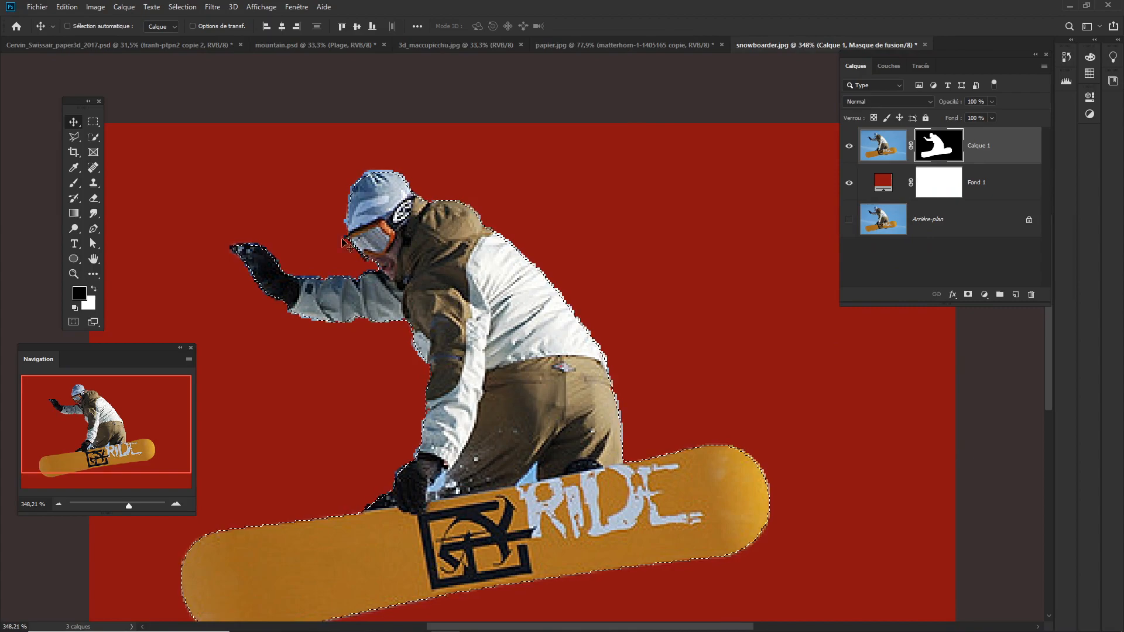
pyautogui.moveTo(352, 208); pyautogui.dragTo(404, 234)
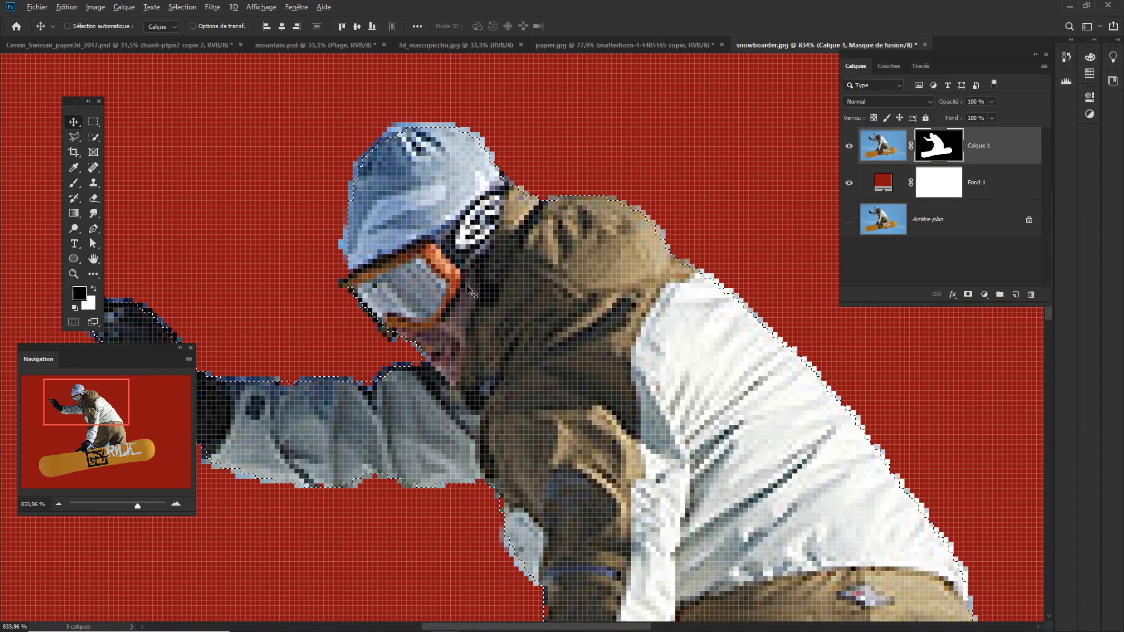
pyautogui.hotkey('alt', 'BackSpace')
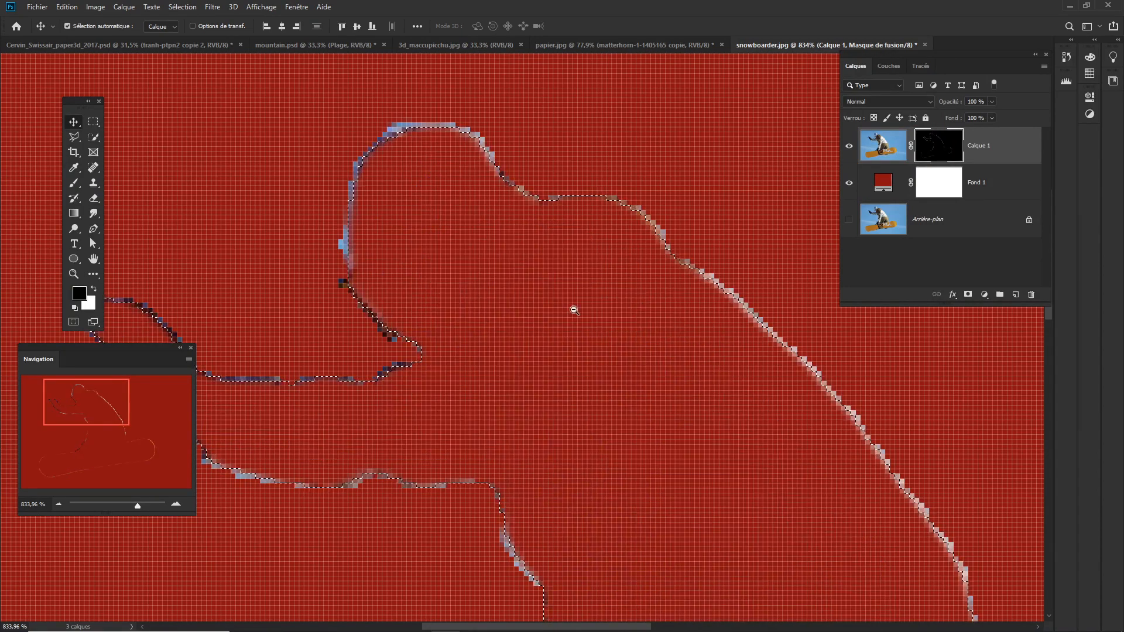
pyautogui.scroll(-3, 546, 307)
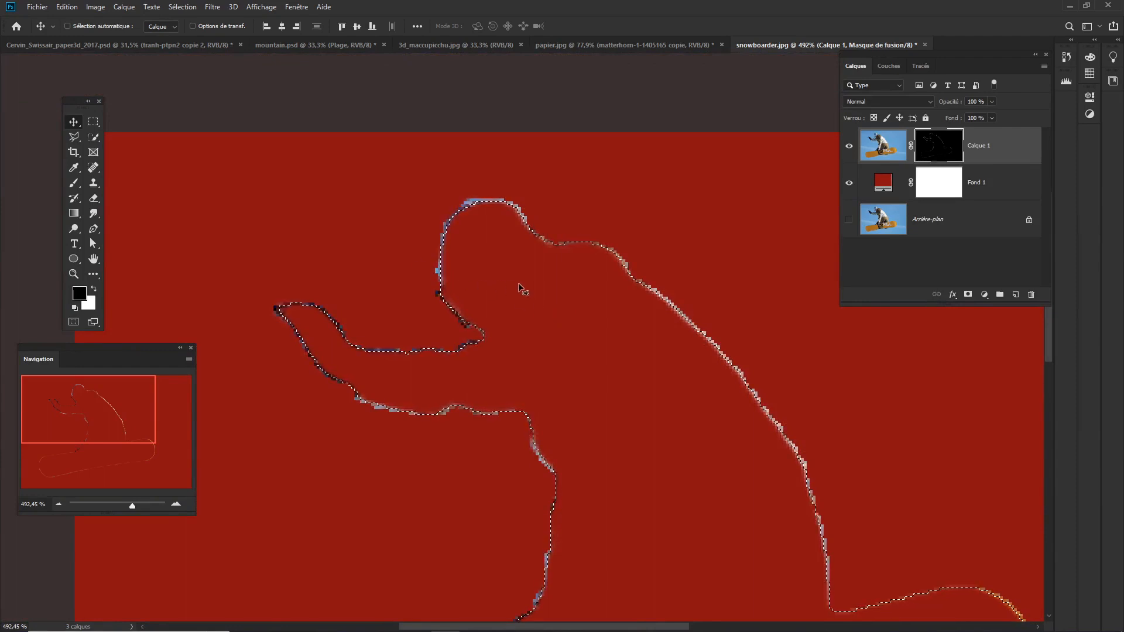
pyautogui.hotkey('ctrl', 'BackSpace')
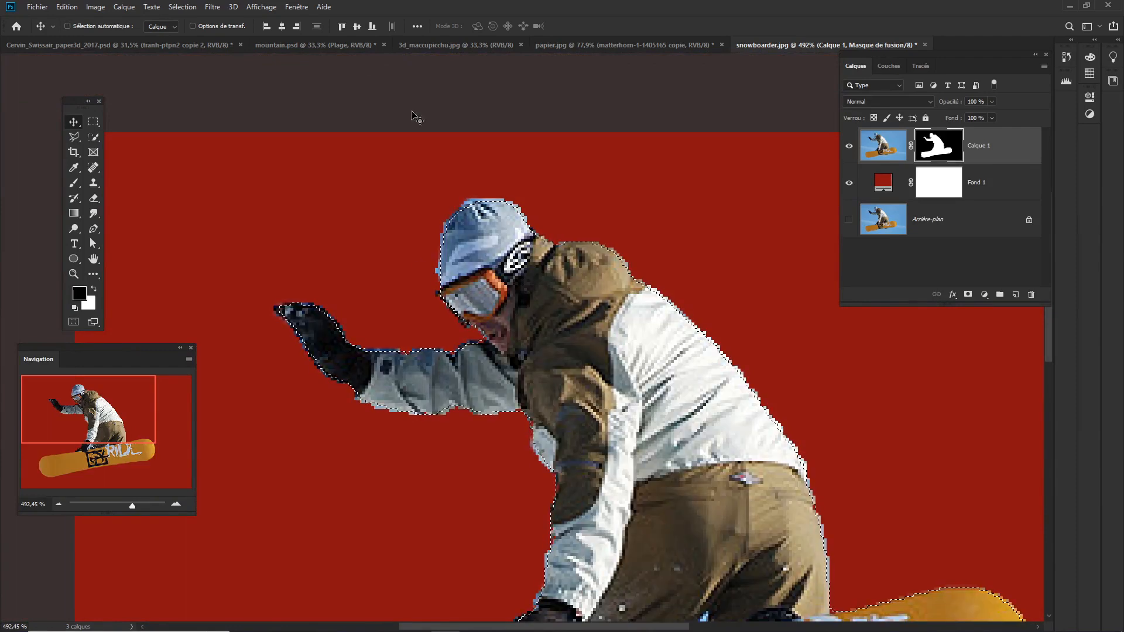
# Invert the selection, fill the area around the snowboarder with black on the layer mask, and deselect
pyautogui.click(183, 7)
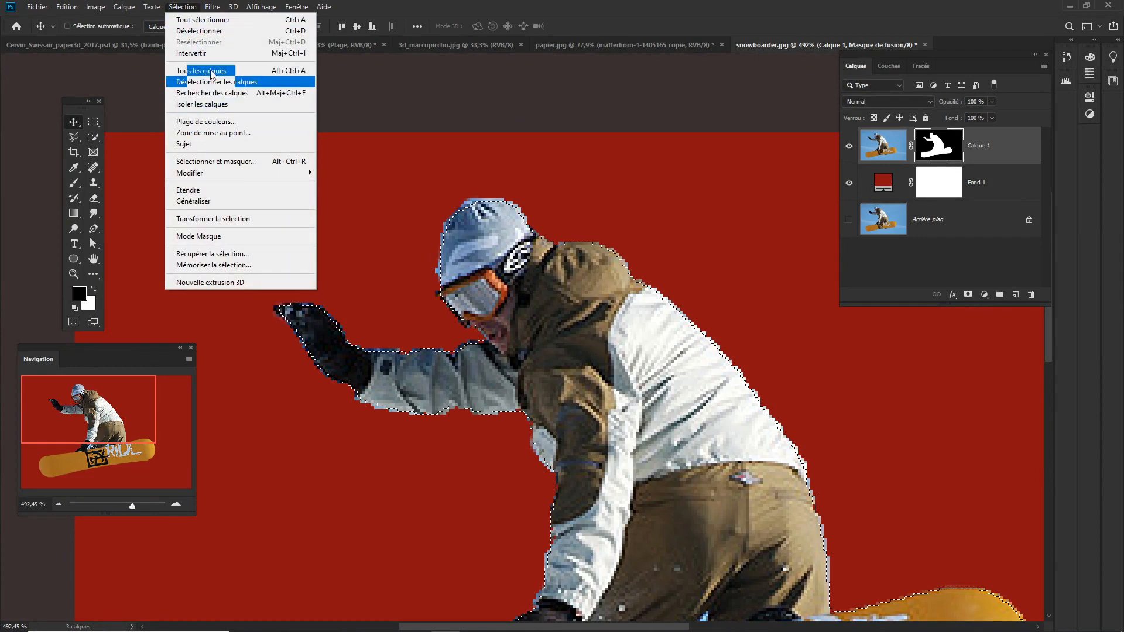
pyautogui.click(193, 53)
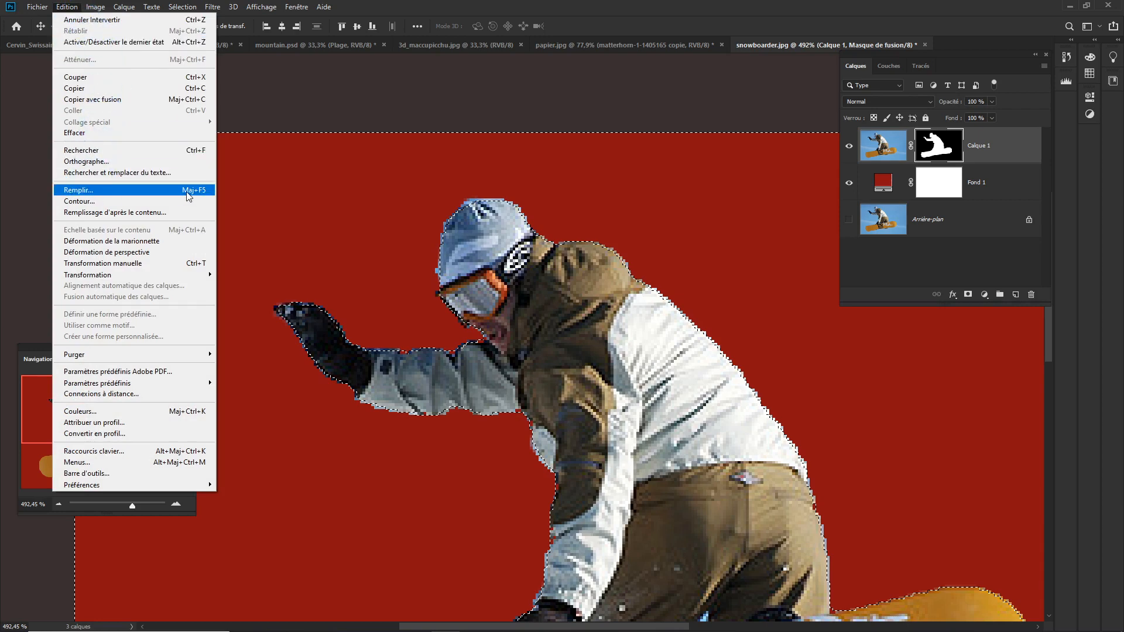
pyautogui.click(89, 192)
pyautogui.click(543, 172)
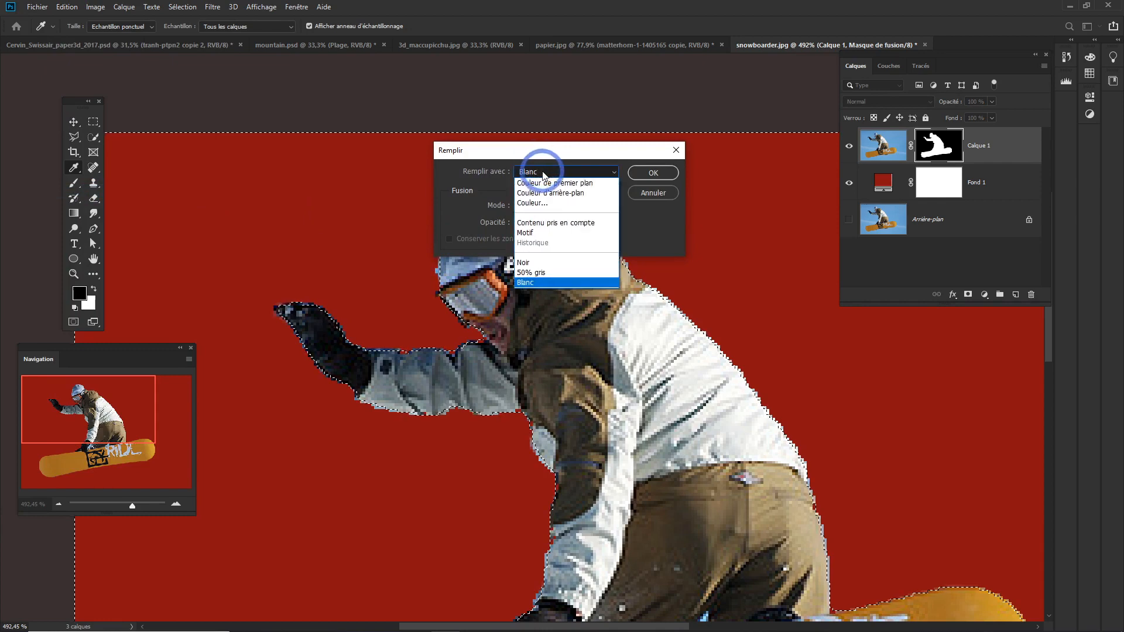
pyautogui.click(527, 282)
pyautogui.click(654, 173)
pyautogui.press('v')
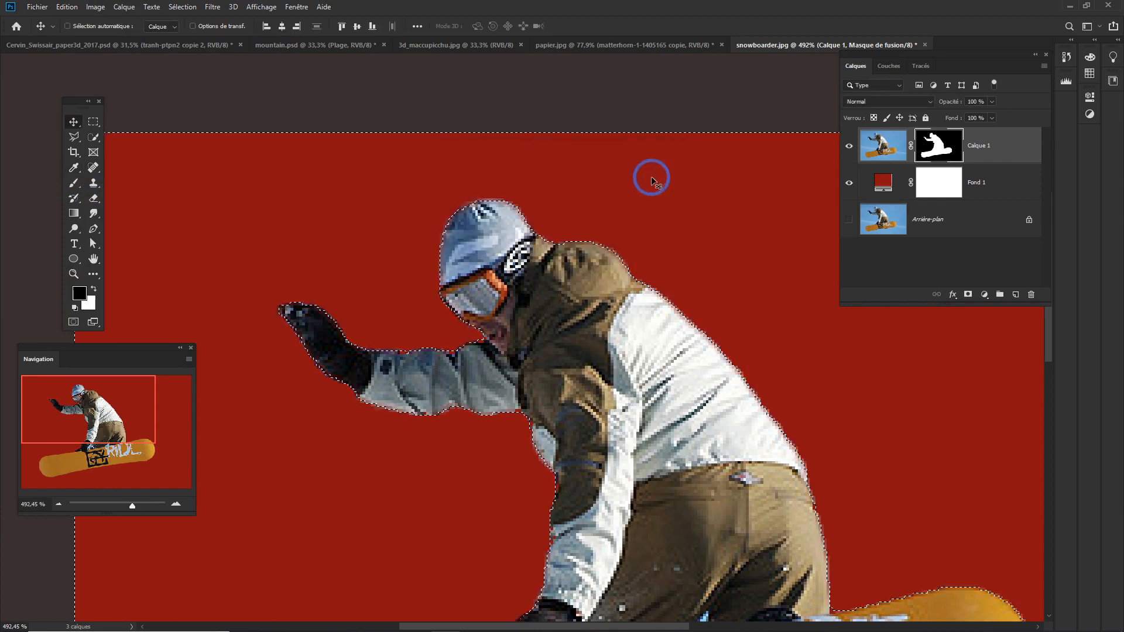
pyautogui.scroll(-4, 577, 334)
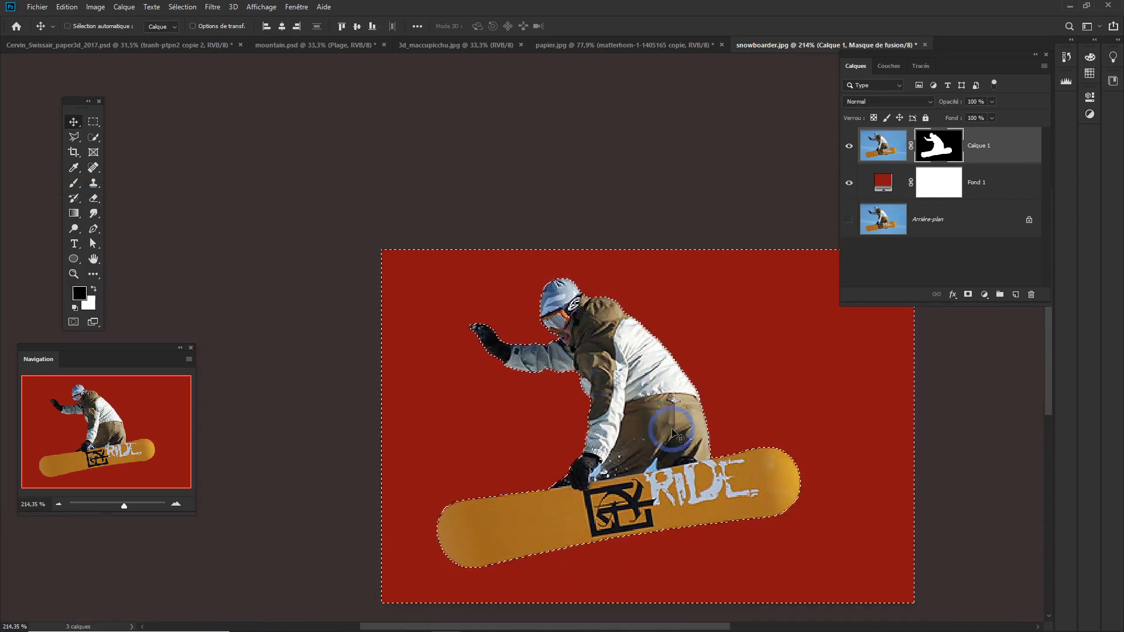
pyautogui.hotkey('ctrl', 'd')
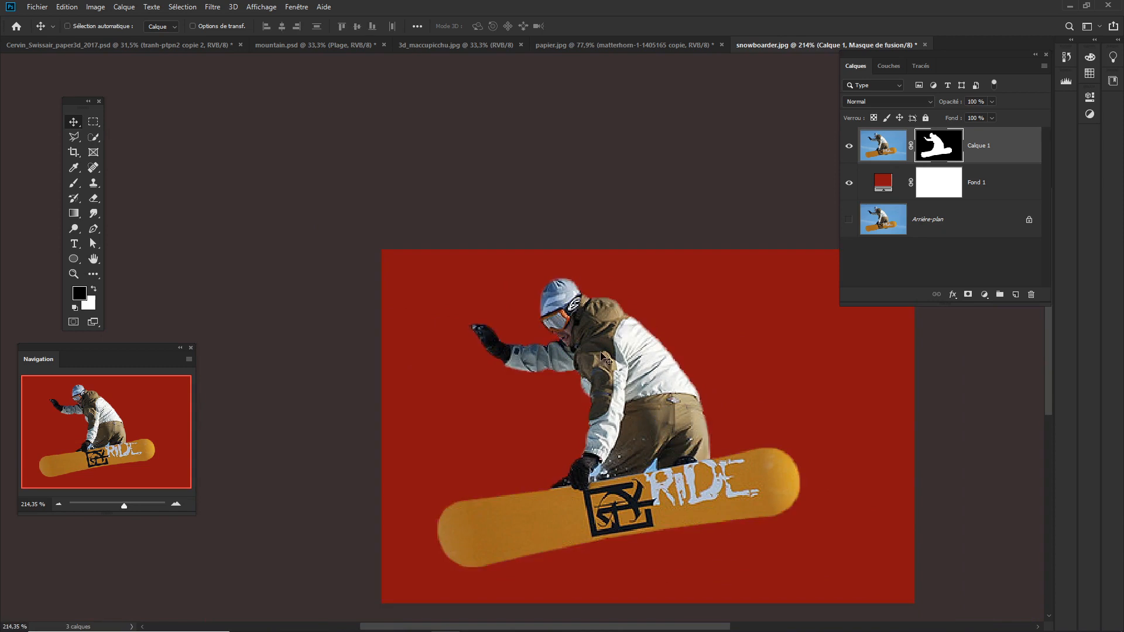
# Undo the black fill around the snowboarder and the selection inversion
pyautogui.scroll(3, 634, 333)
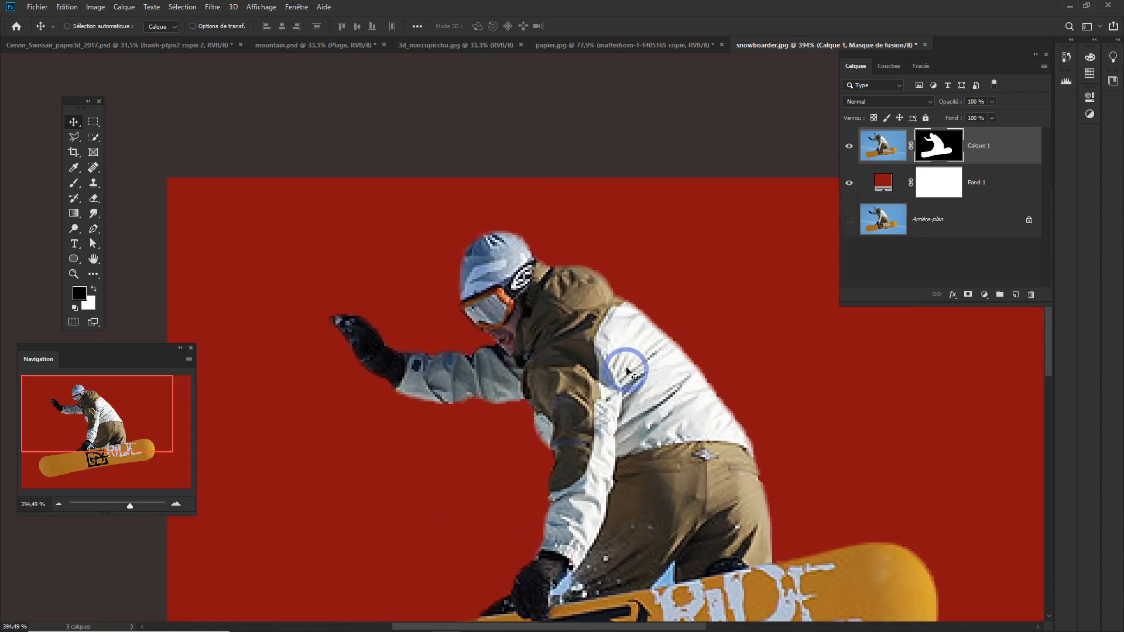
pyautogui.scroll(3, 697, 366)
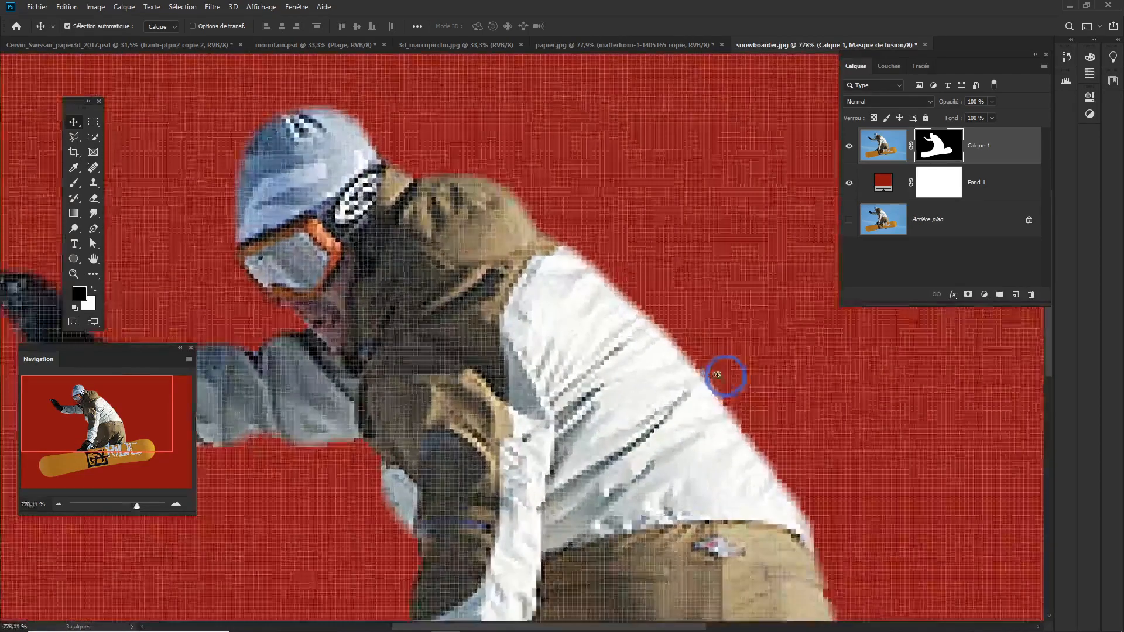
pyautogui.hotkey('ctrl', 'shift', 'd')
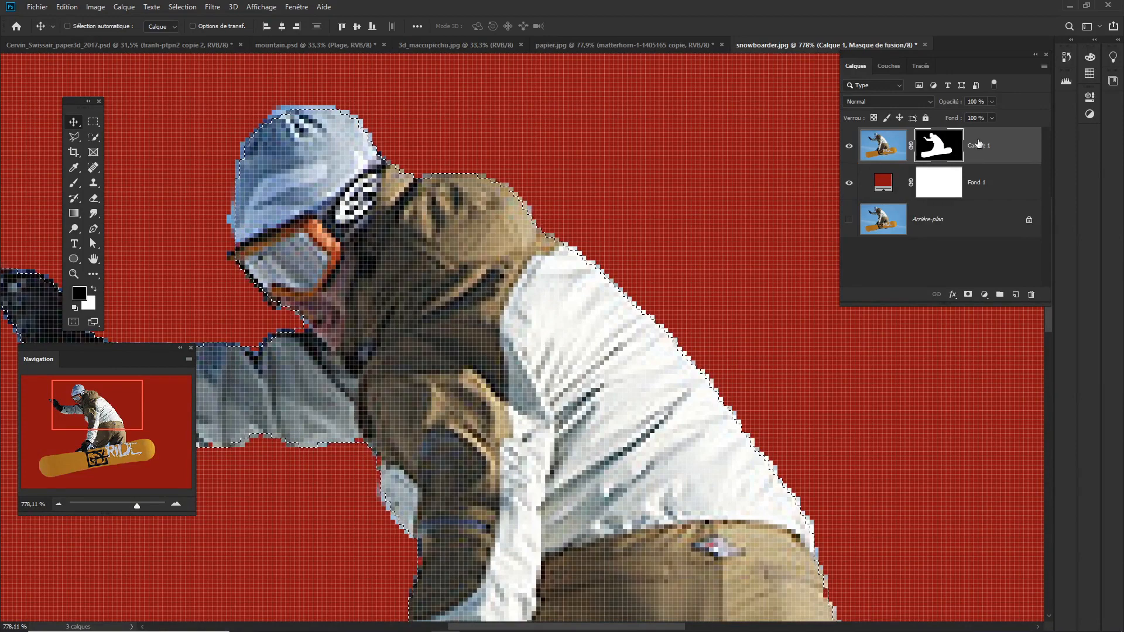
# Shift the mask edge inward in Select and Mask and output the result to the layer mask
pyautogui.hotkey('ctrl', 'alt', 'r')
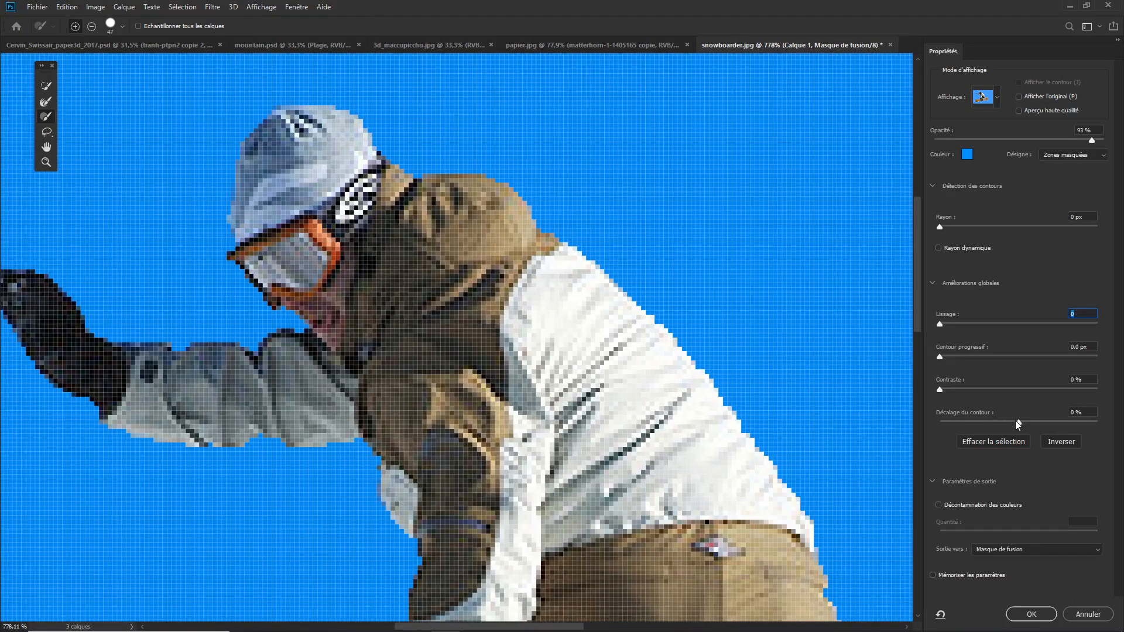
pyautogui.moveTo(1016, 421); pyautogui.dragTo(1003, 419)
pyautogui.click(1031, 614)
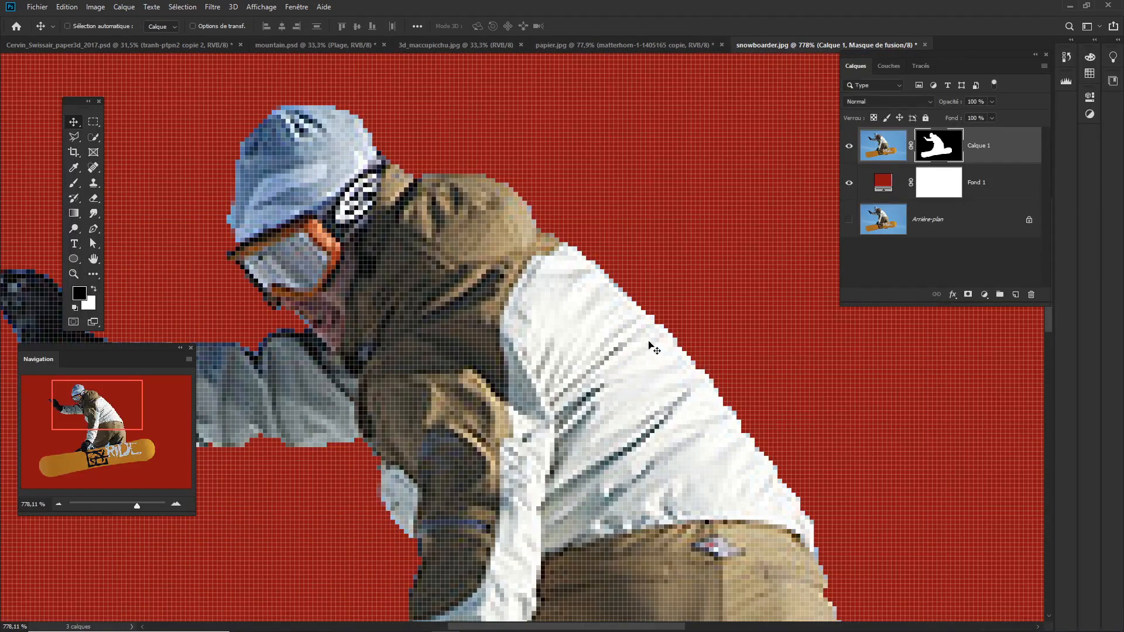
# Reopen the layer mask in Select and Mask and contract its edge again with a stronger negative edge shift
pyautogui.scroll(-5, 650, 334)
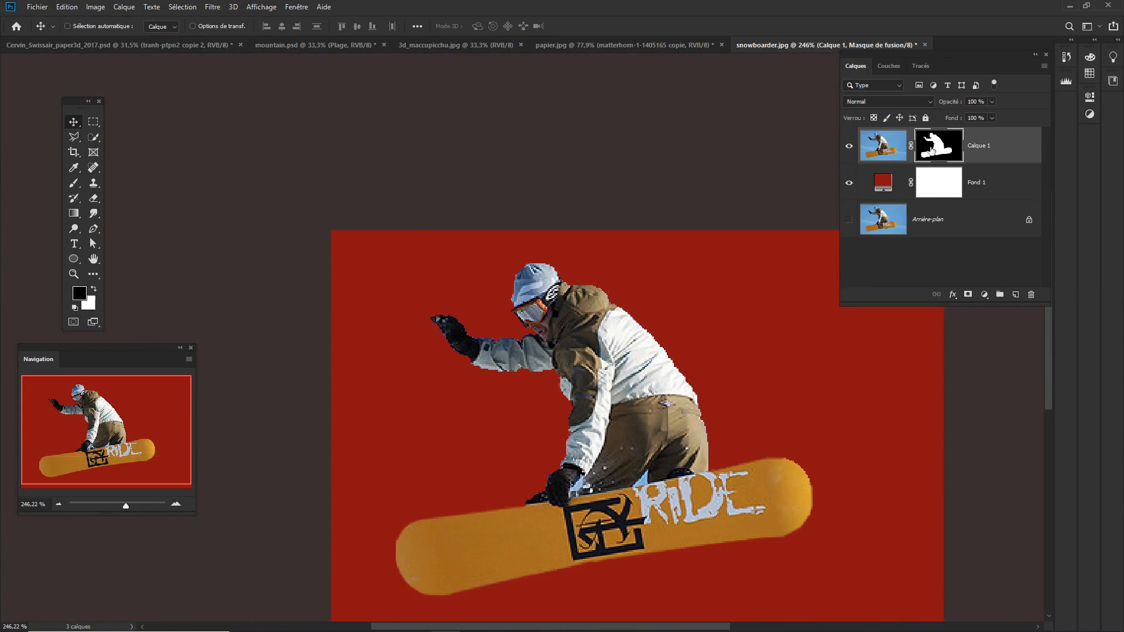
pyautogui.doubleClick(936, 150)
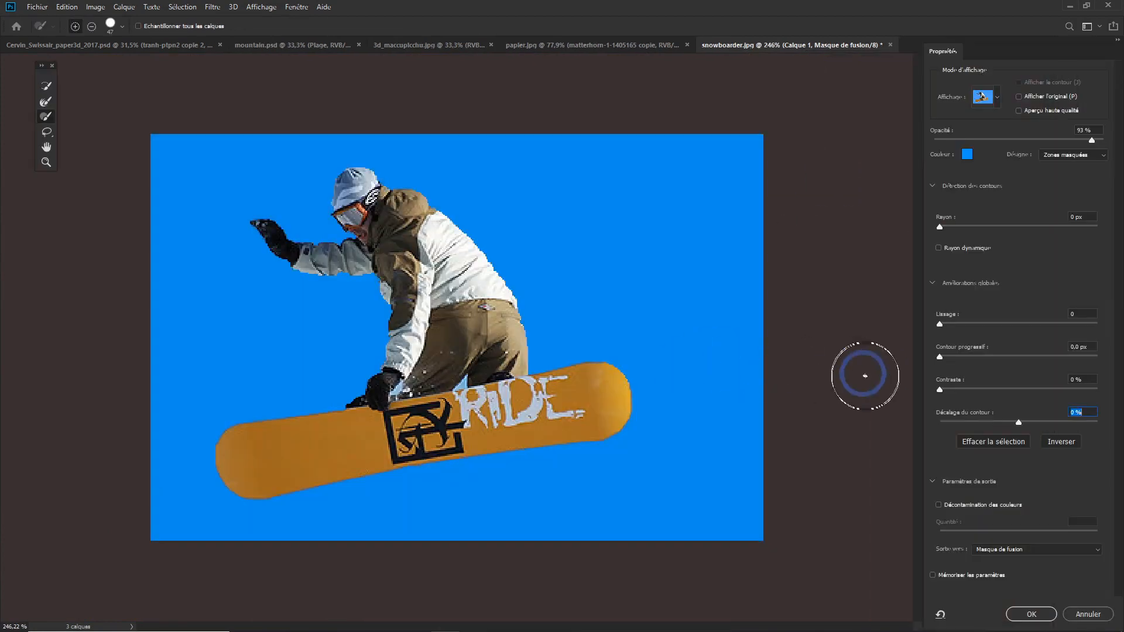
pyautogui.moveTo(1020, 422); pyautogui.dragTo(1006, 421)
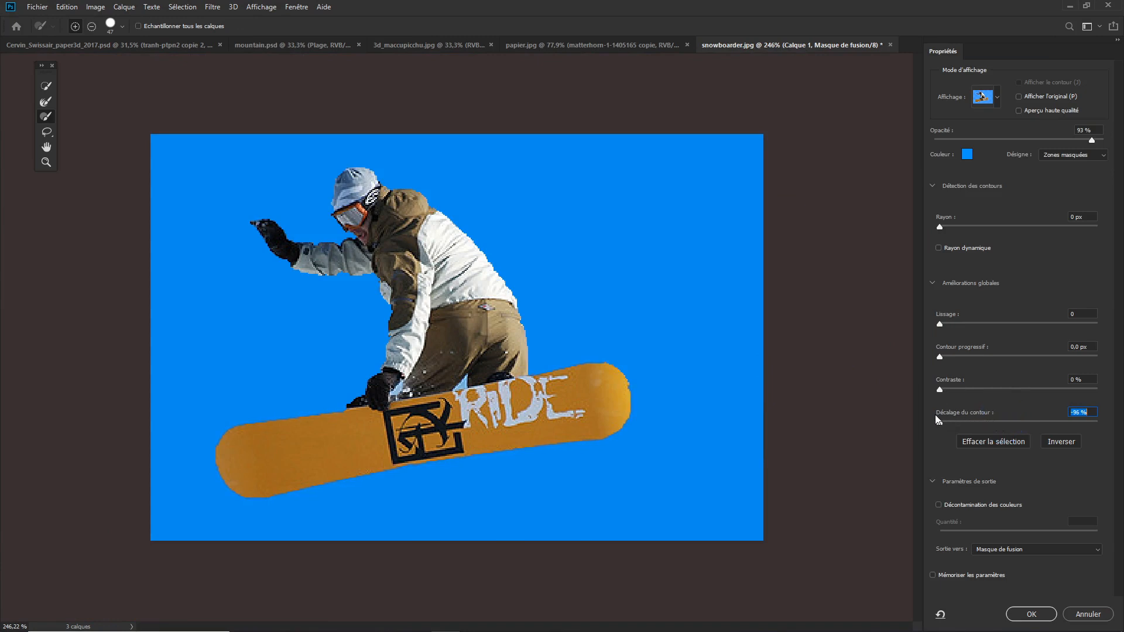
pyautogui.moveTo(935, 415); pyautogui.dragTo(964, 417)
pyautogui.click(1031, 618)
# Load the snowboarder's layer mask as a selection and open it in Select and Mask
pyautogui.moveTo(488, 256); pyautogui.dragTo(535, 284)
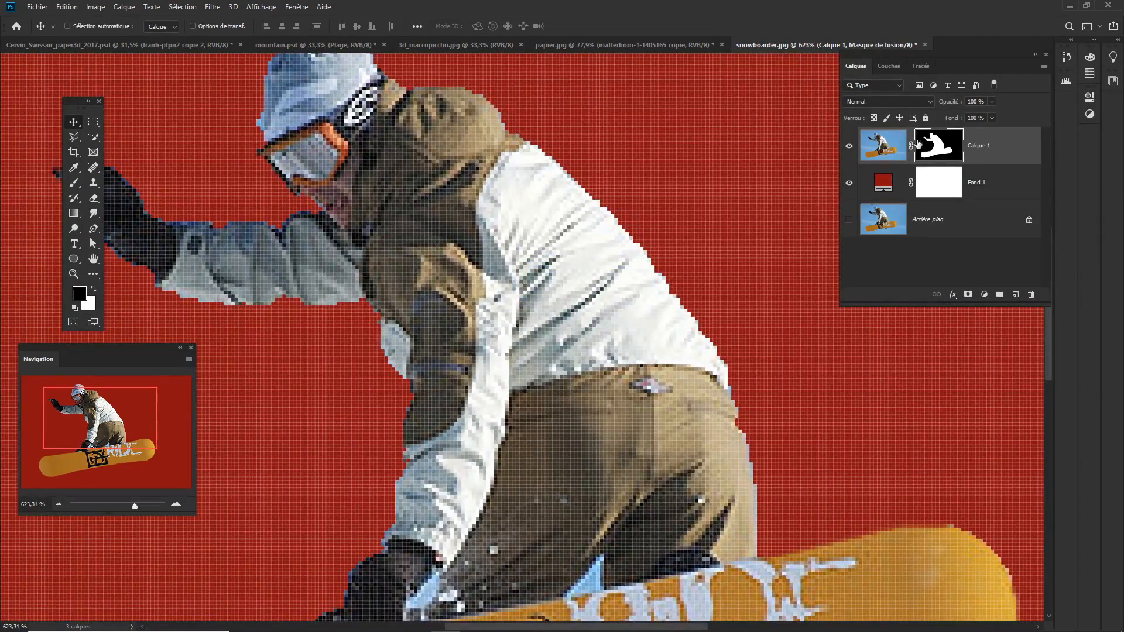
pyautogui.keyDown('ctrl'); pyautogui.click(934, 151); pyautogui.keyUp('ctrl')
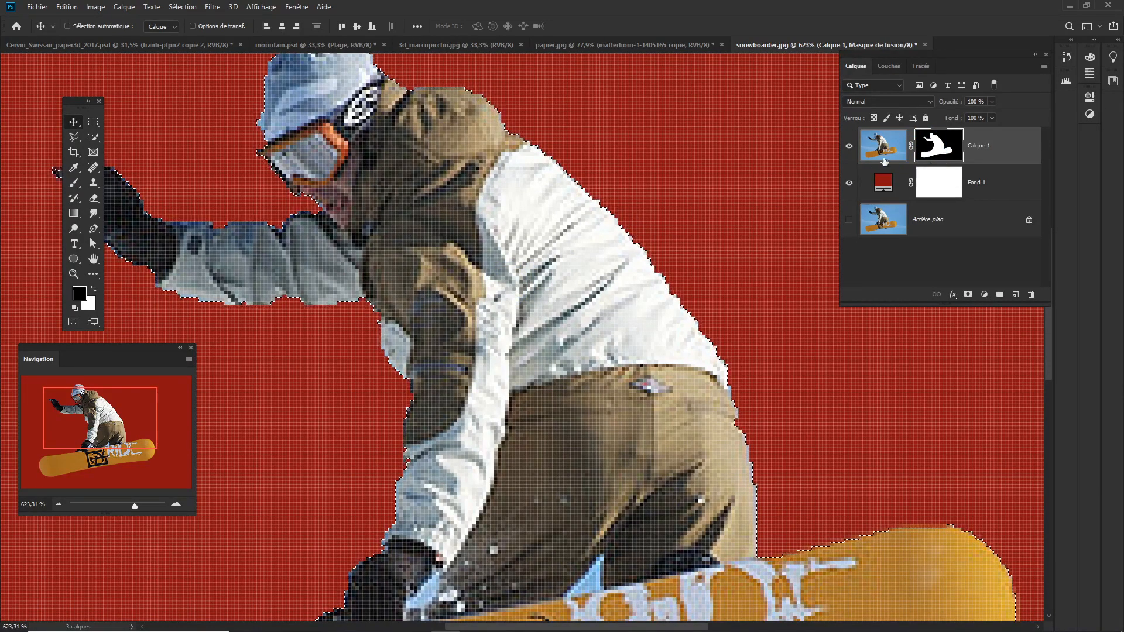
pyautogui.hotkey('ctrl', 'd')
pyautogui.keyDown('ctrl'); pyautogui.click(937, 148); pyautogui.keyUp('ctrl')
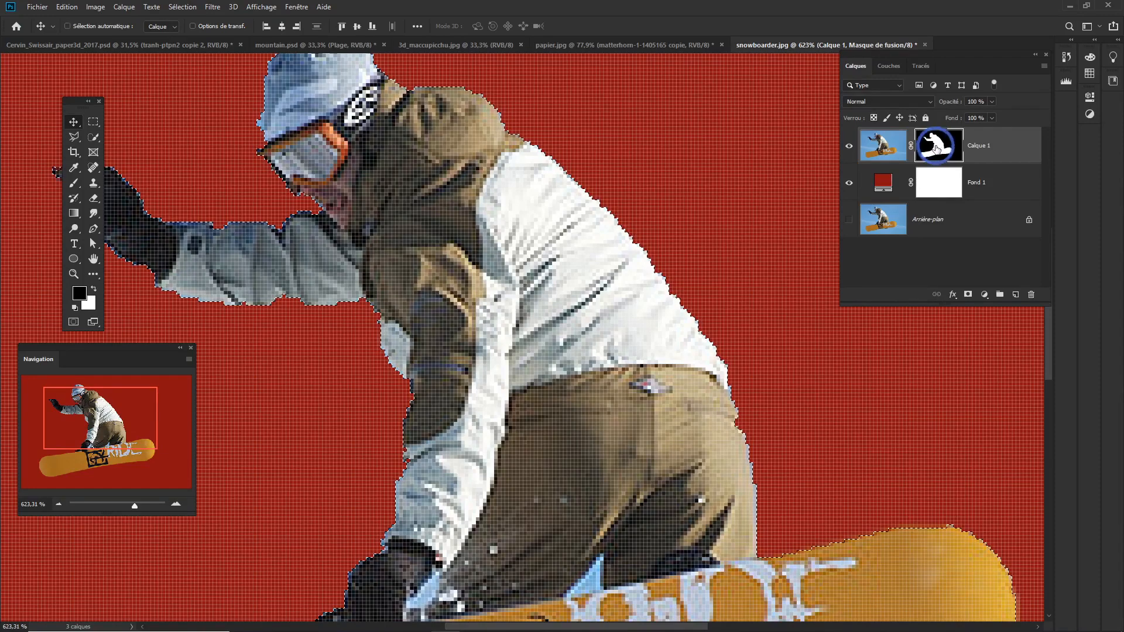
pyautogui.doubleClick(939, 149)
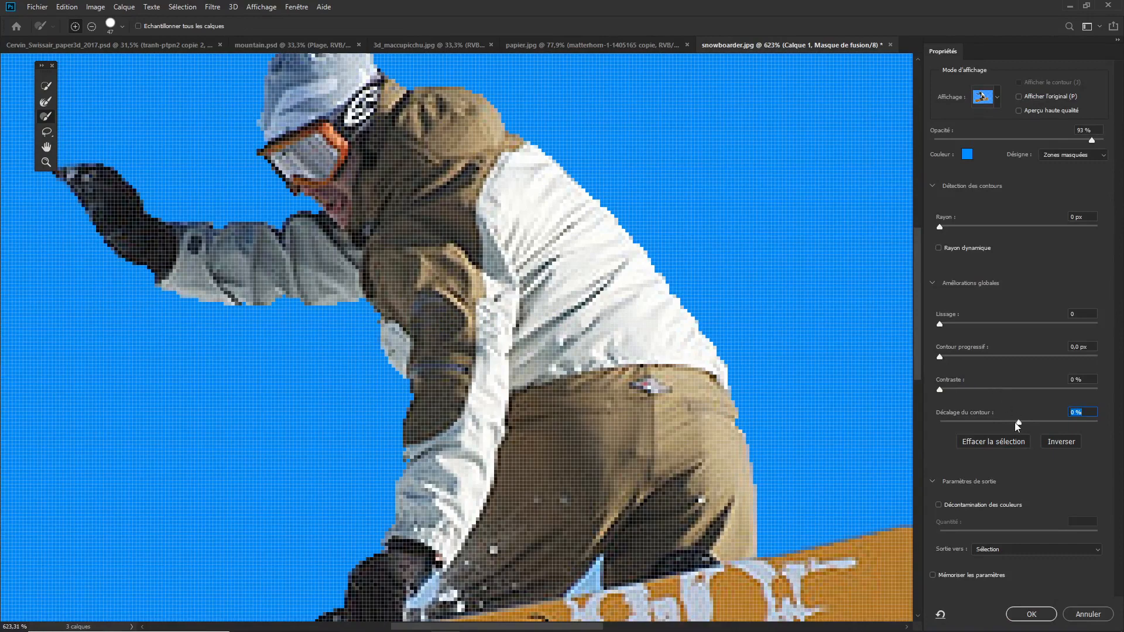
# Refine the edge with a -28% edge shift and 3% contrast, and output it as a selection
pyautogui.moveTo(1018, 422); pyautogui.dragTo(1004, 422)
pyautogui.moveTo(941, 356)
pyautogui.mouseDown()
pyautogui.moveTo(1022, 357)
pyautogui.moveTo(944, 351)
pyautogui.mouseUp()
pyautogui.moveTo(941, 392); pyautogui.dragTo(977, 389)
pyautogui.moveTo(652, 335); pyautogui.dragTo(632, 341)
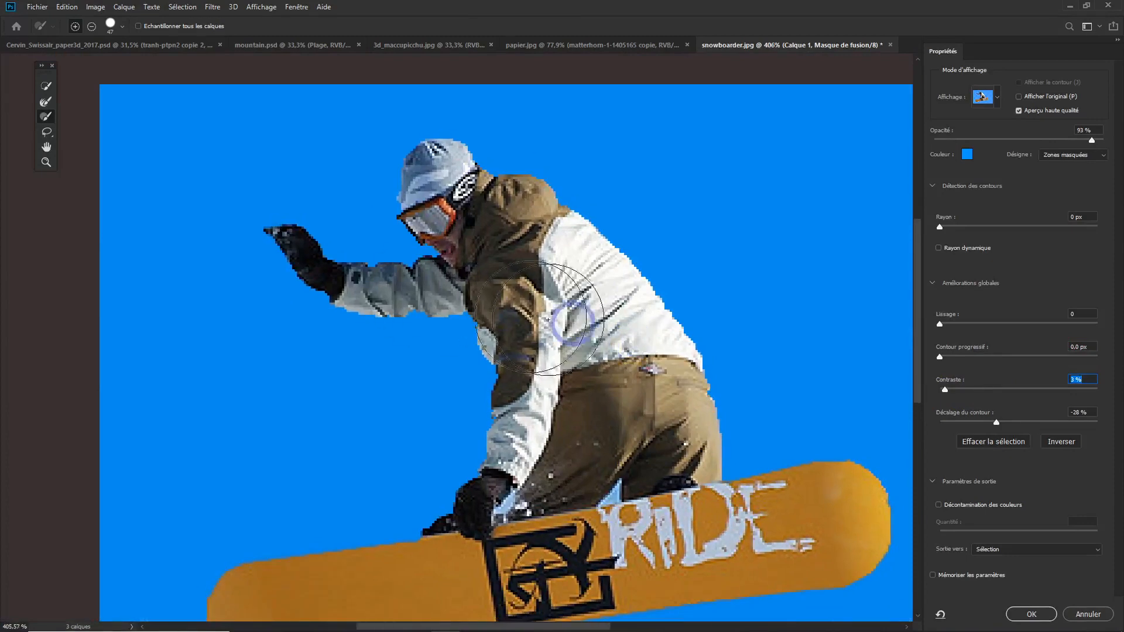
pyautogui.moveTo(638, 386); pyautogui.dragTo(637, 357)
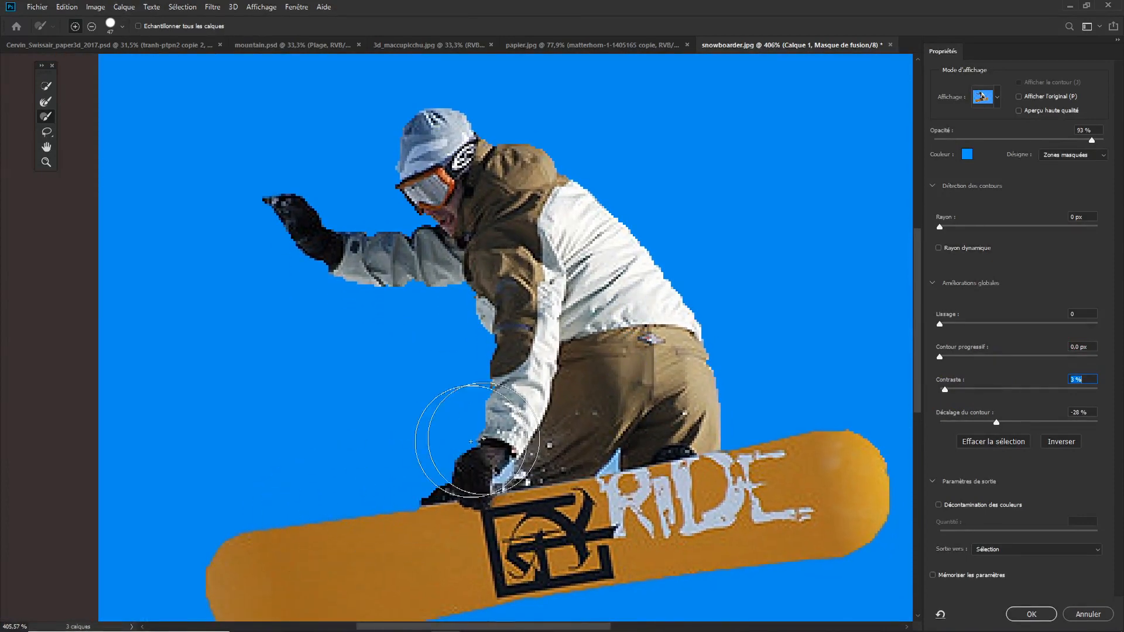
pyautogui.click(1031, 614)
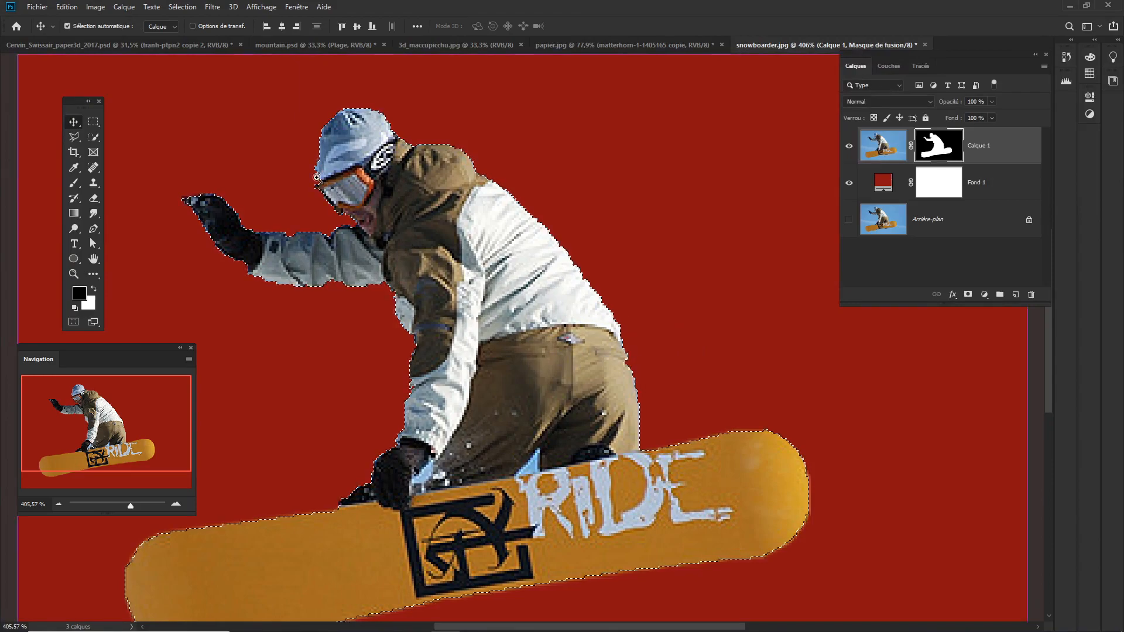
# Clear the selection and touch up the snowboarder's layer mask along the helmet and goggles edge with a small brush
pyautogui.moveTo(317, 178); pyautogui.dragTo(351, 199)
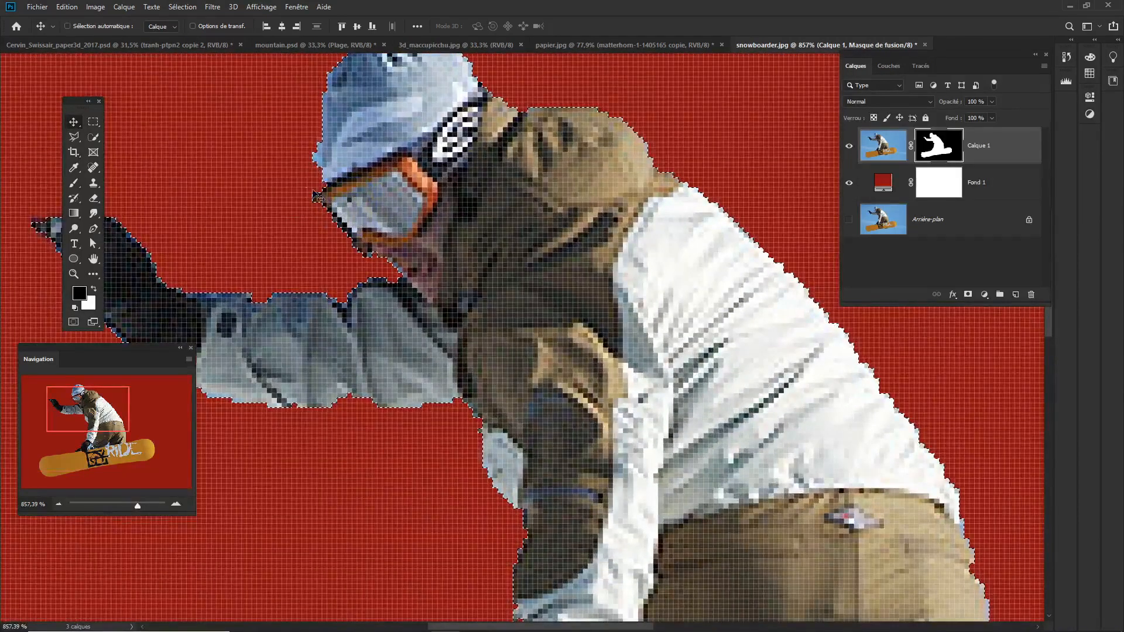
pyautogui.moveTo(504, 181); pyautogui.dragTo(600, 299)
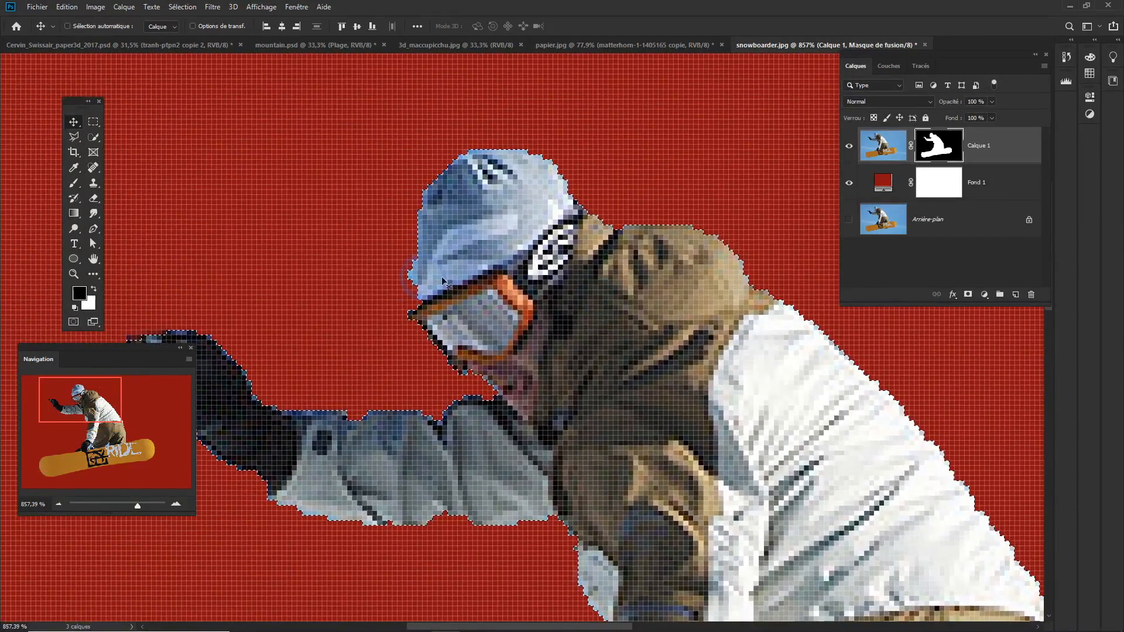
pyautogui.hotkey('ctrl', 'd')
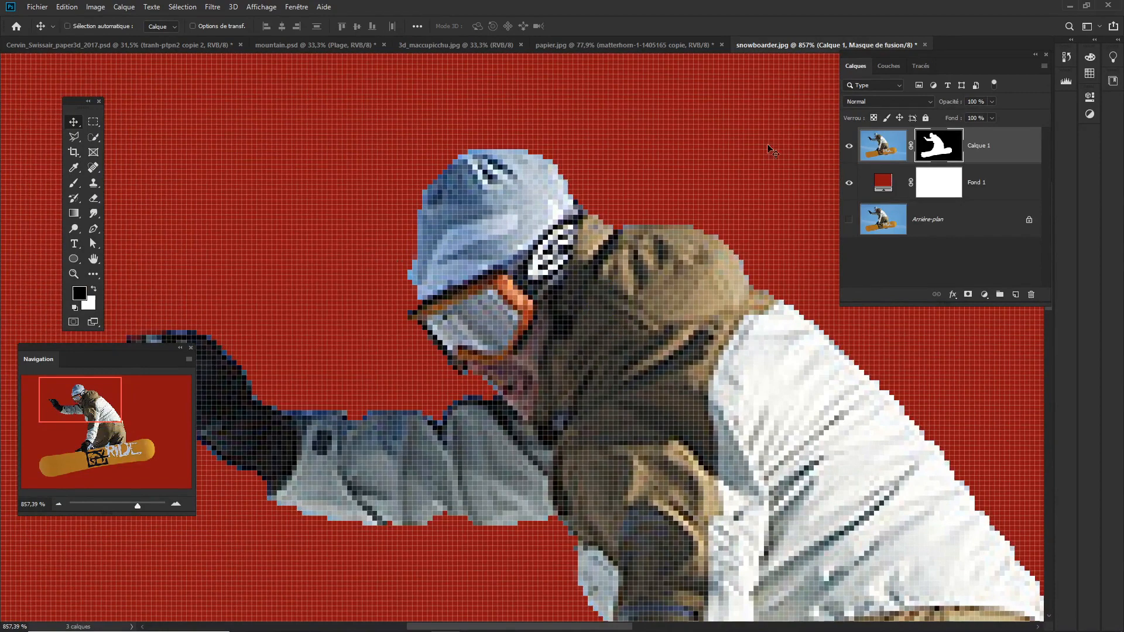
pyautogui.press('b')
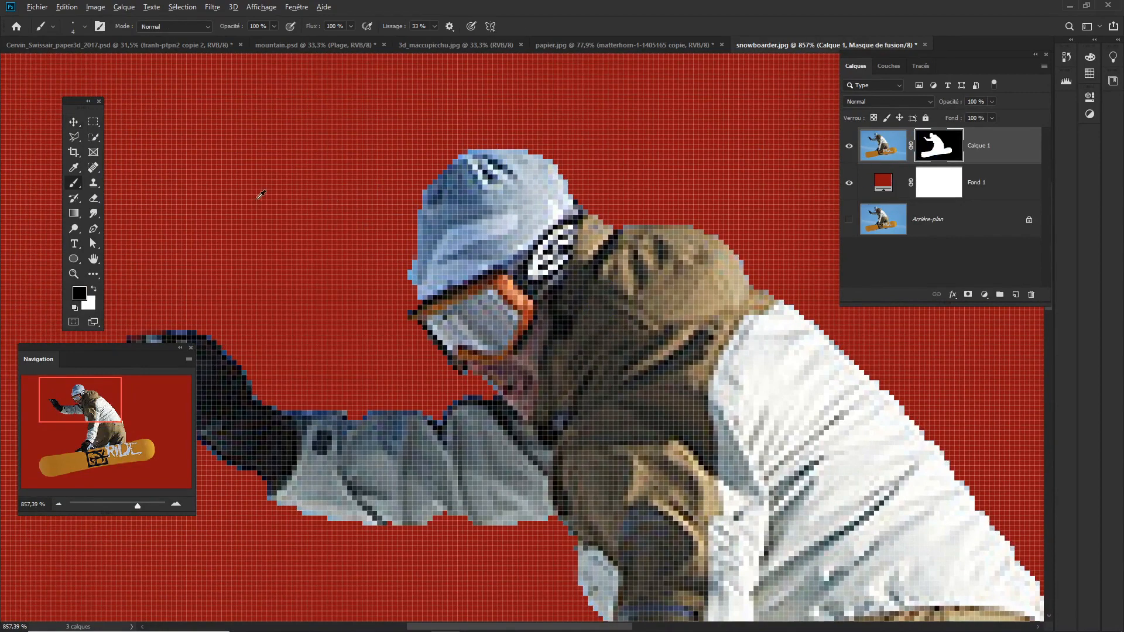
pyautogui.moveTo(372, 249); pyautogui.dragTo(370, 250)
pyautogui.moveTo(405, 277)
pyautogui.mouseDown()
pyautogui.moveTo(401, 266)
pyautogui.moveTo(407, 290)
pyautogui.moveTo(410, 187)
pyautogui.mouseUp()
pyautogui.press('x')
pyautogui.press('x')
pyautogui.moveTo(374, 392)
pyautogui.mouseDown()
pyautogui.moveTo(362, 393)
pyautogui.moveTo(379, 394)
pyautogui.moveTo(414, 283)
pyautogui.moveTo(403, 317)
pyautogui.mouseUp()
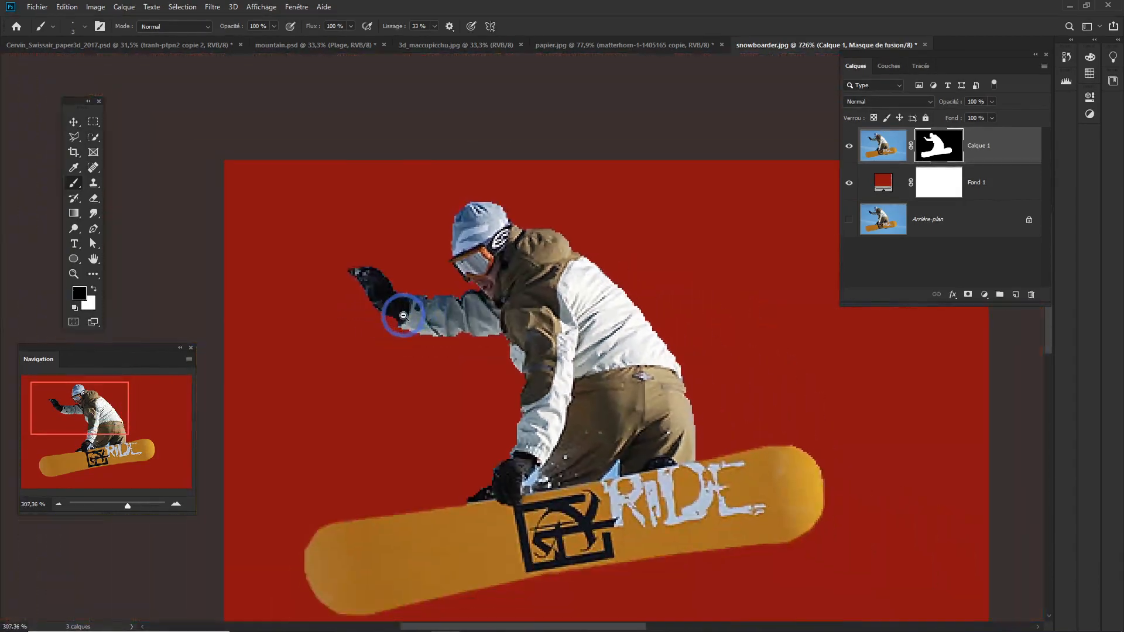
# Outline the triangular blue sky patch between the legs above the board with the Polygonal Lasso and fill it black on the mask
pyautogui.moveTo(611, 462)
pyautogui.mouseDown()
pyautogui.moveTo(644, 491)
pyautogui.moveTo(510, 447)
pyautogui.mouseUp()
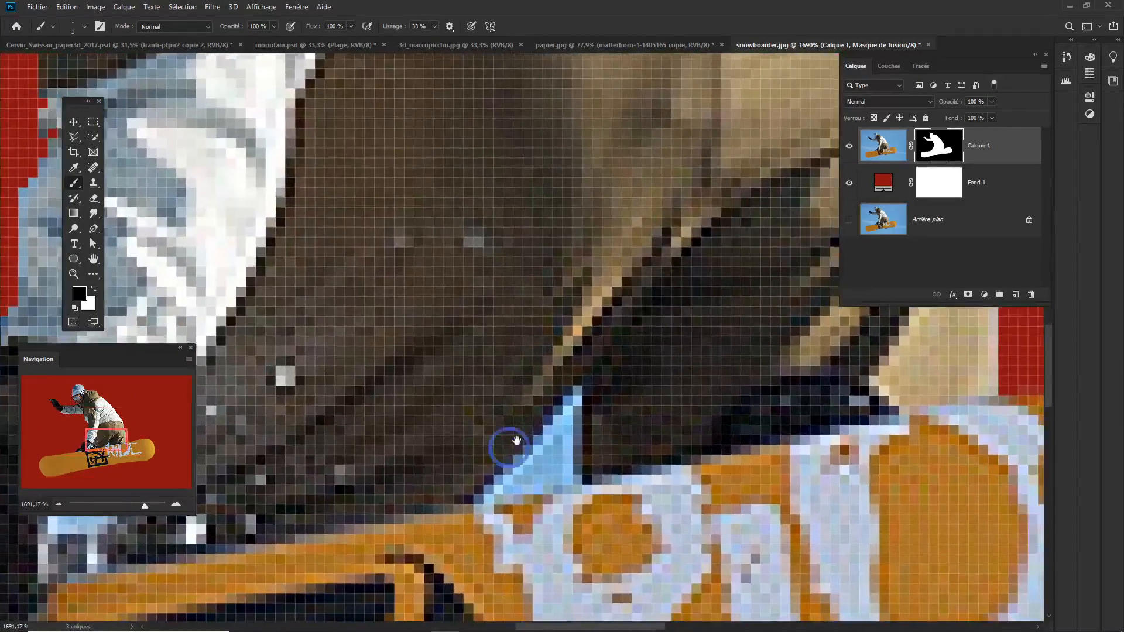
pyautogui.click(75, 137)
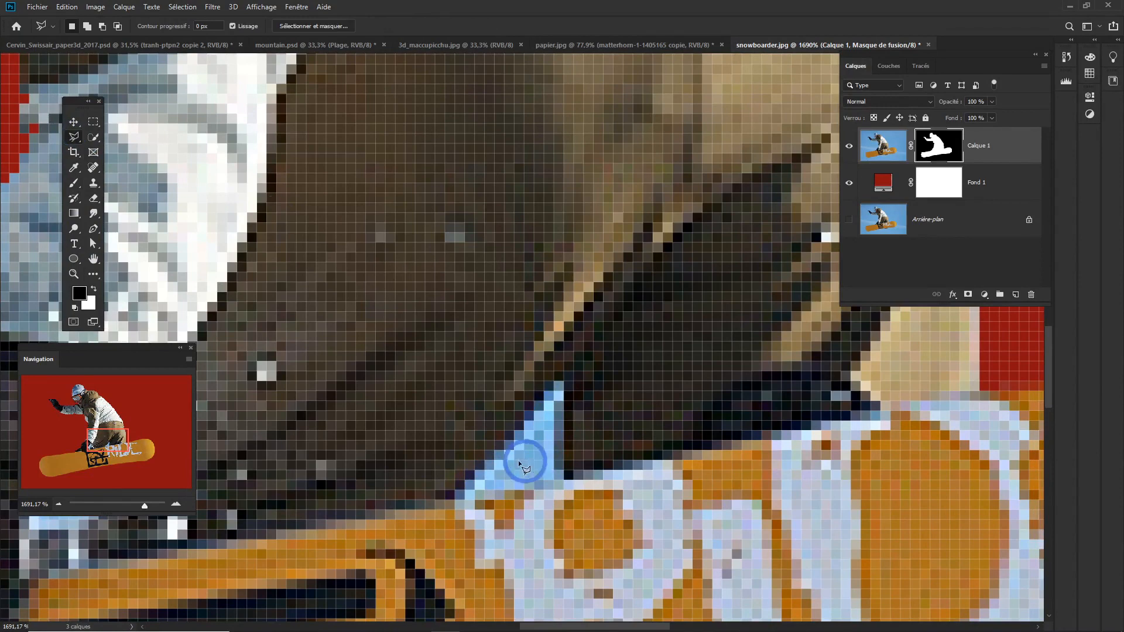
pyautogui.click(456, 497)
pyautogui.click(559, 382)
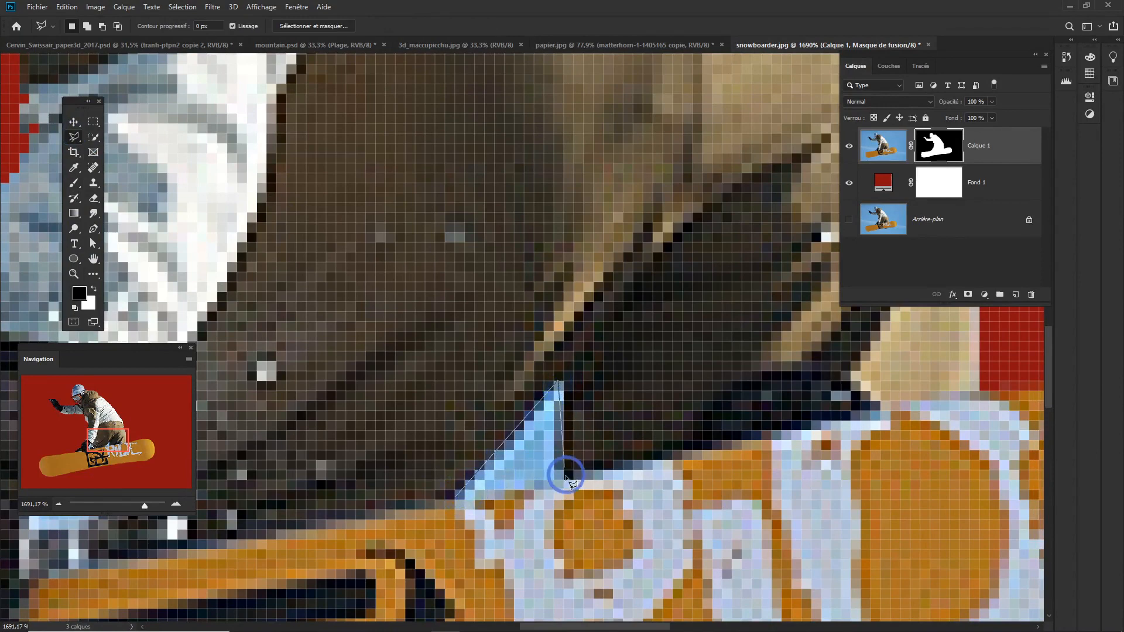
pyautogui.click(564, 481)
pyautogui.click(457, 496)
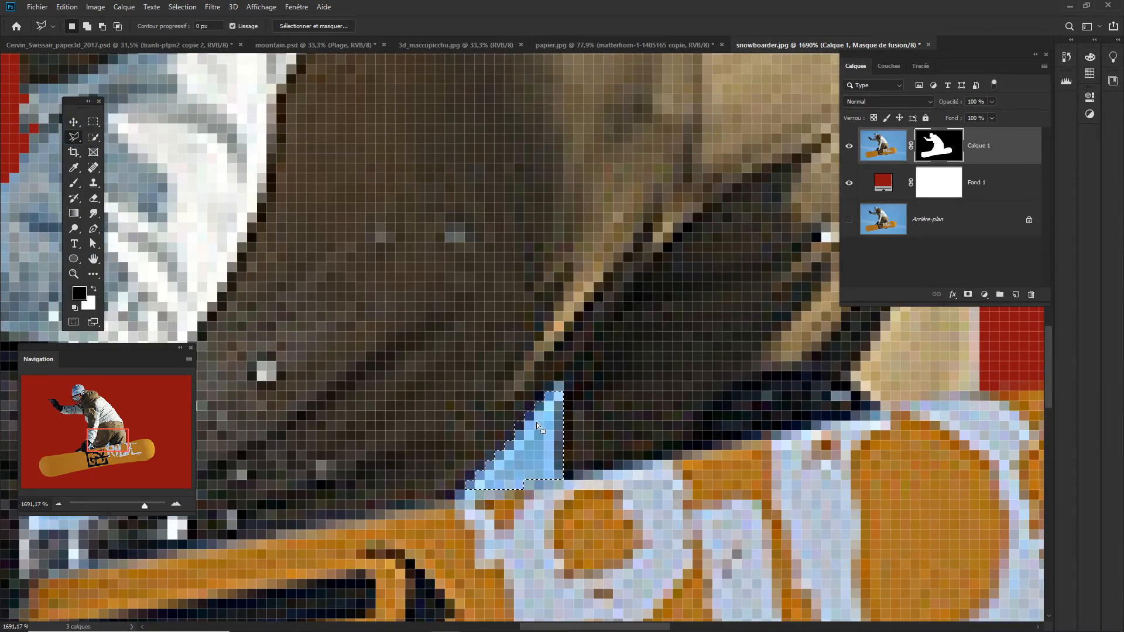
pyautogui.hotkey('alt', 'BackSpace')
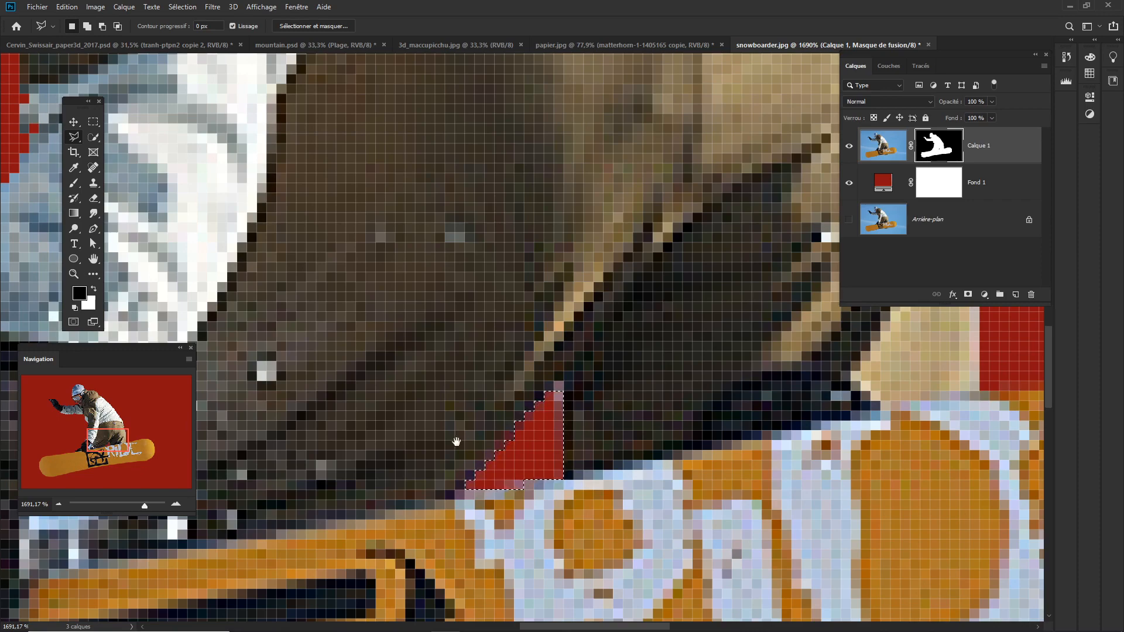
# Outline the blue sky gap between the glove and the leg, fill it black on the mask, and clear the selection
pyautogui.moveTo(352, 488); pyautogui.dragTo(576, 337)
pyautogui.moveTo(188, 296); pyautogui.dragTo(130, 313)
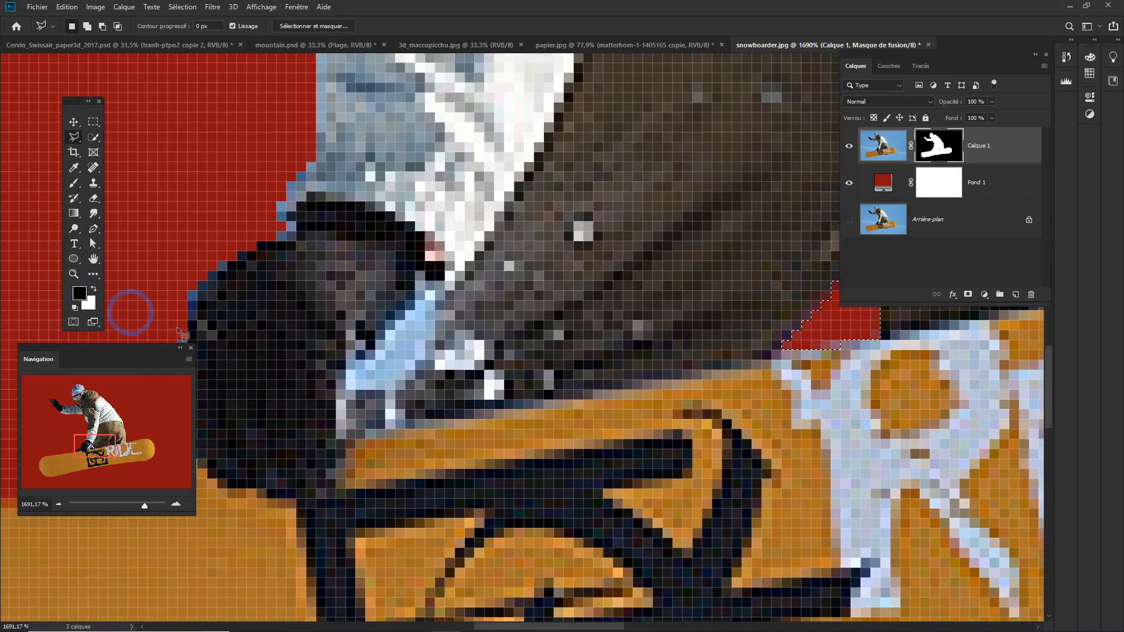
pyautogui.click(349, 387)
pyautogui.click(434, 302)
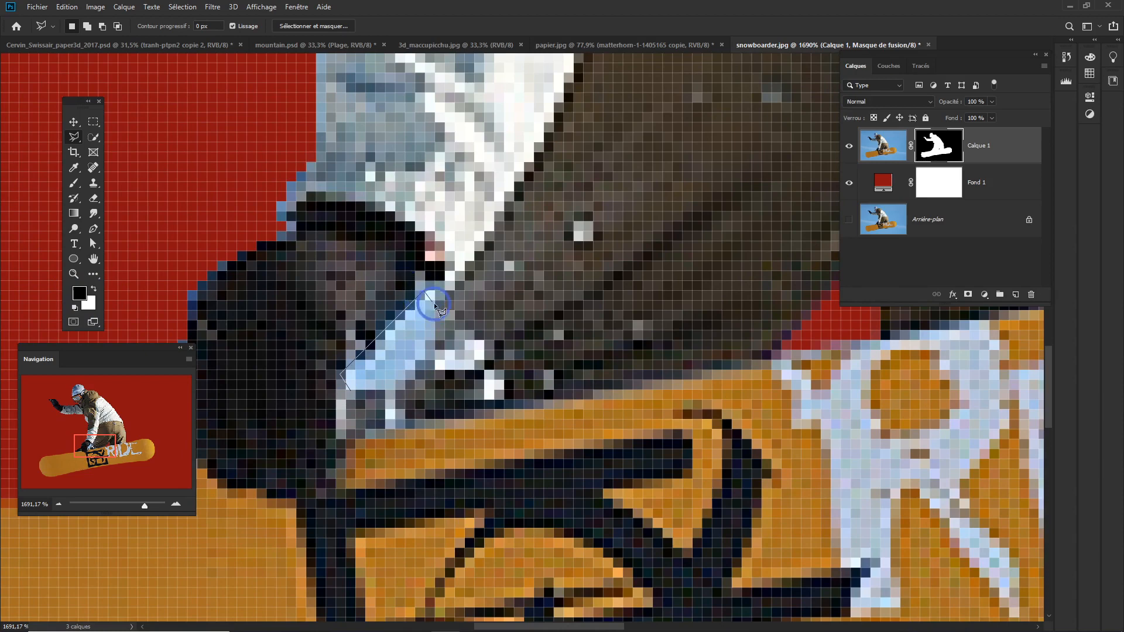
pyautogui.click(431, 359)
pyautogui.click(381, 391)
pyautogui.doubleClick(381, 390)
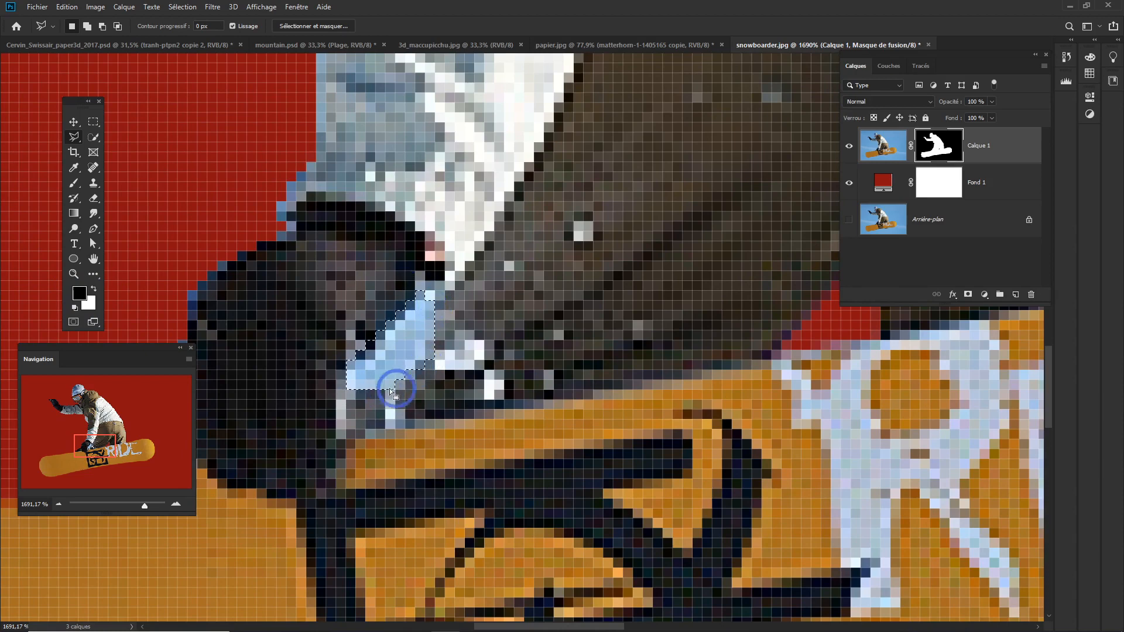
pyautogui.hotkey('alt', 'BackSpace')
pyautogui.hotkey('ctrl', 'z')
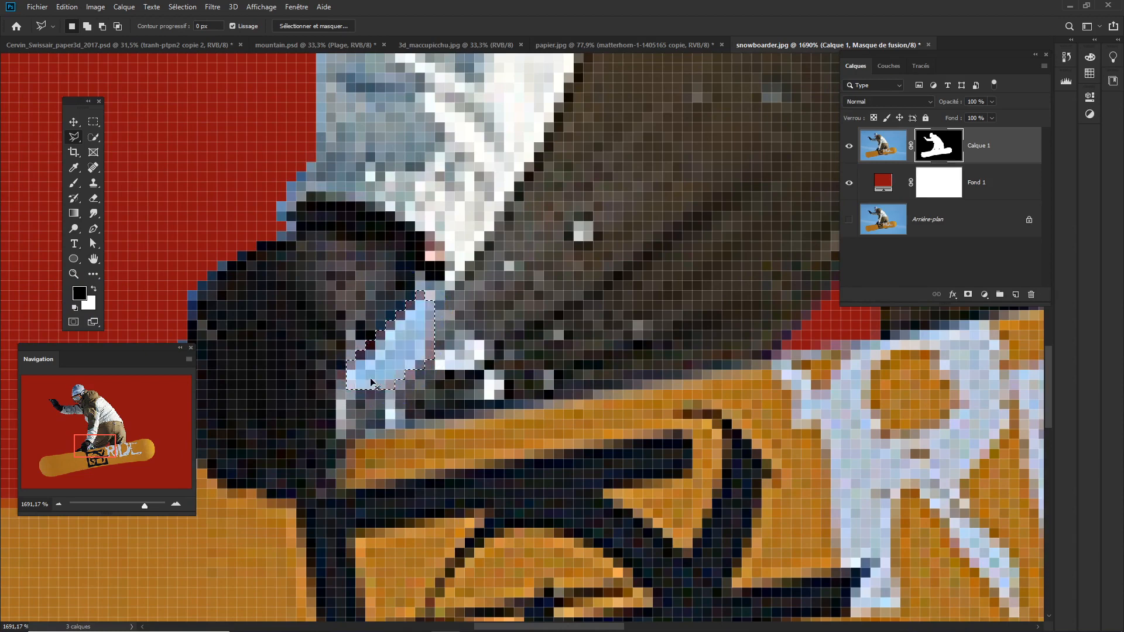
pyautogui.hotkey('alt', 'BackSpace')
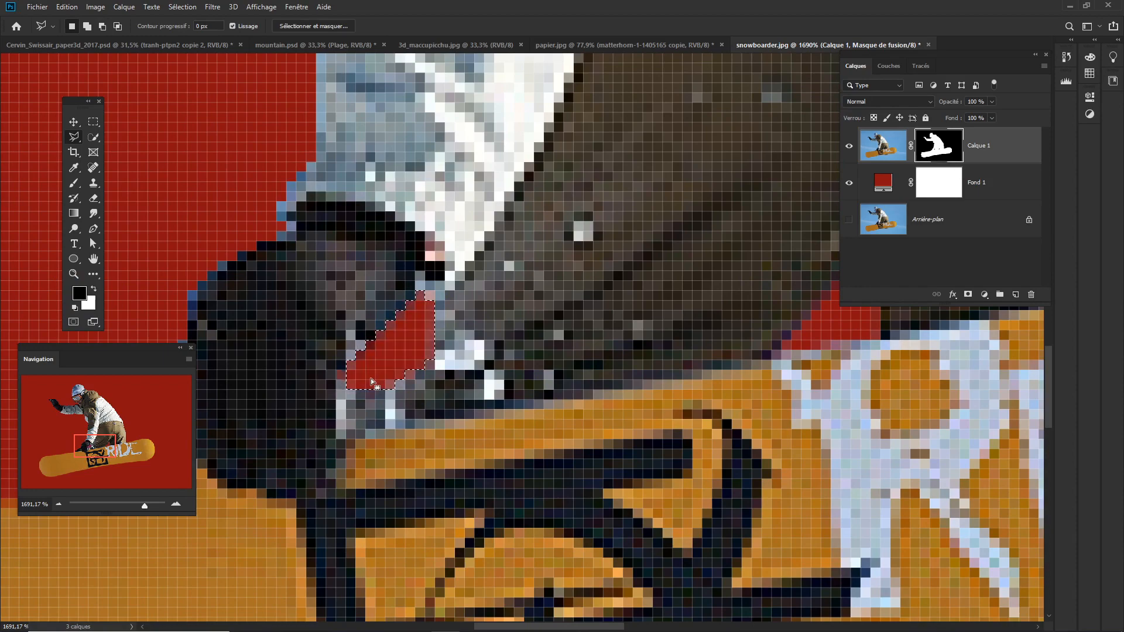
pyautogui.hotkey('ctrl', 'd')
# Copy the masked snowboarder layer into papier.jpg and move it over the left edge of the mountain paper
pyautogui.scroll(-8, 457, 347)
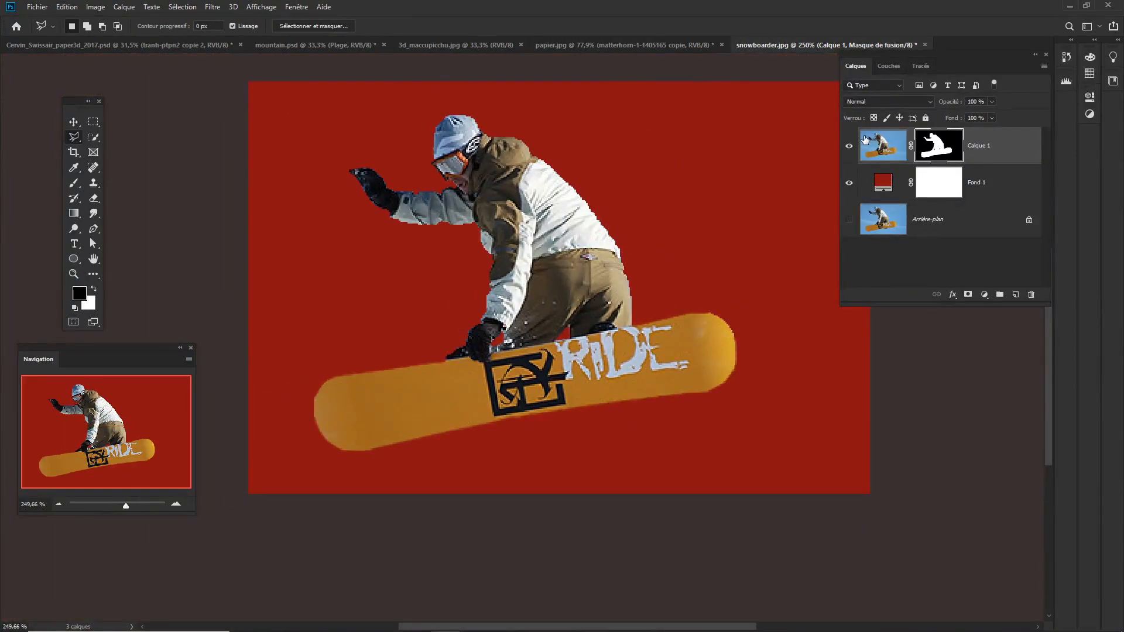
pyautogui.click(866, 141)
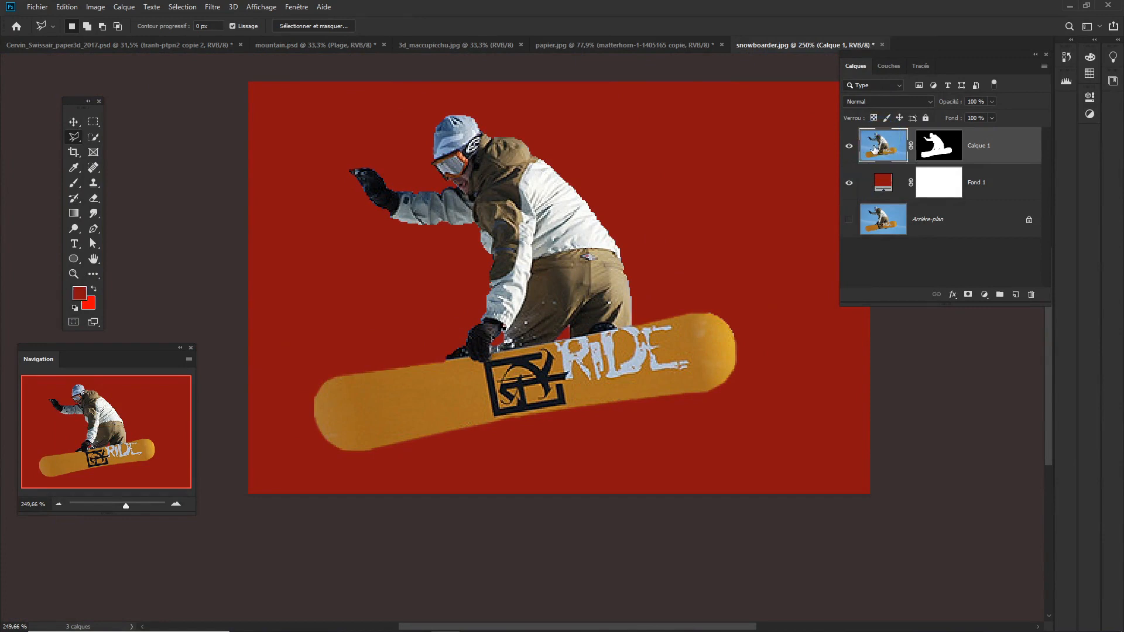
pyautogui.moveTo(883, 142); pyautogui.dragTo(671, 369)
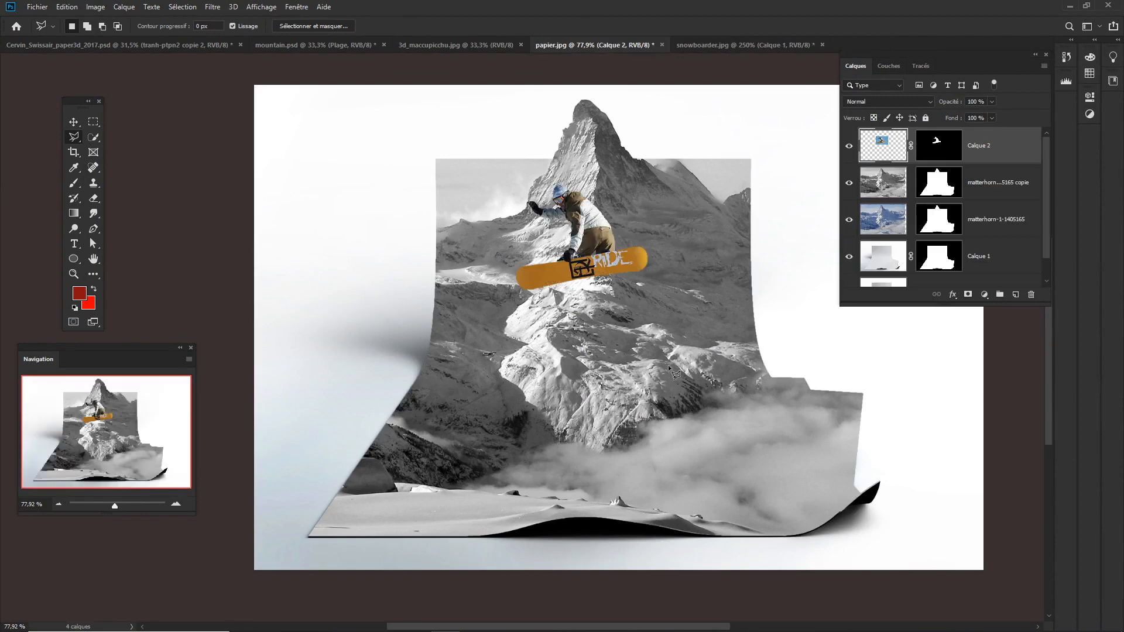
pyautogui.click(74, 122)
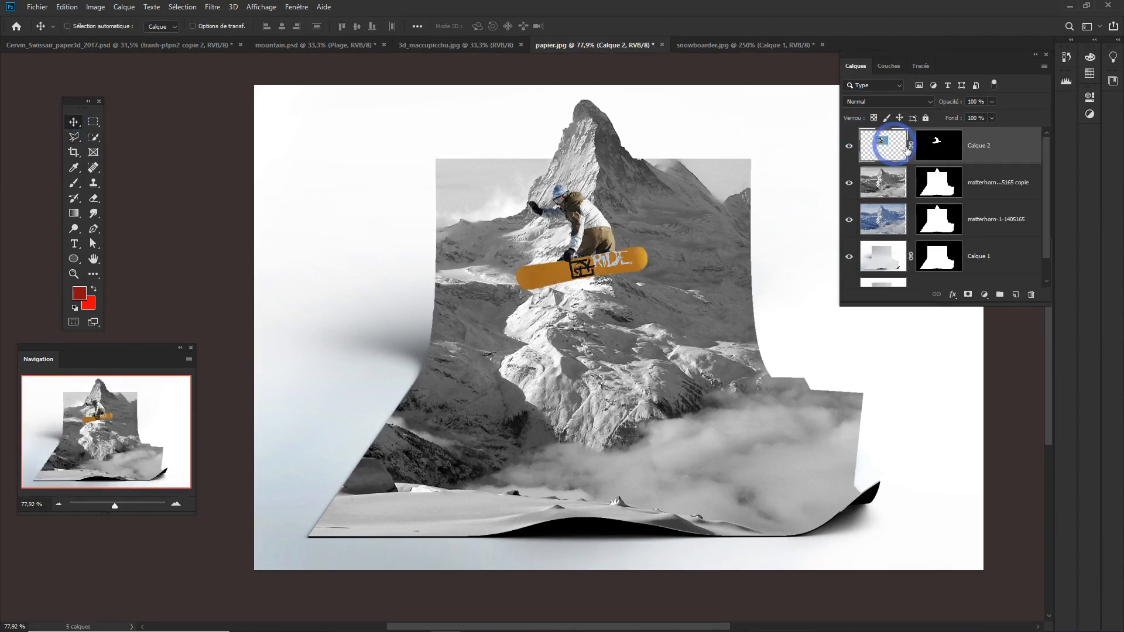
pyautogui.moveTo(630, 236); pyautogui.dragTo(519, 380)
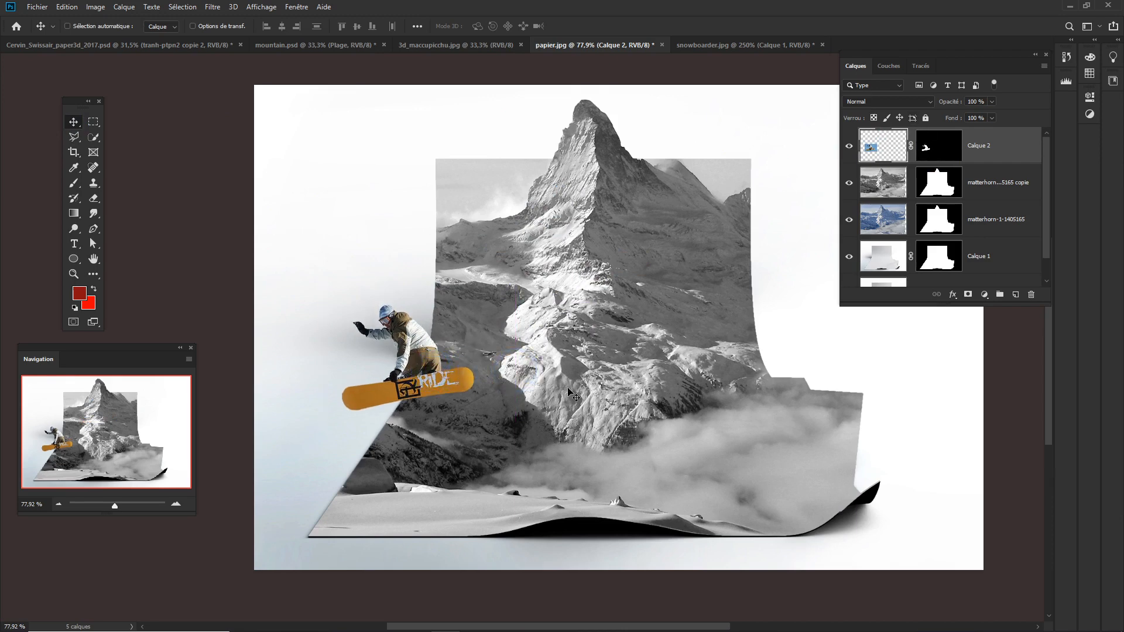